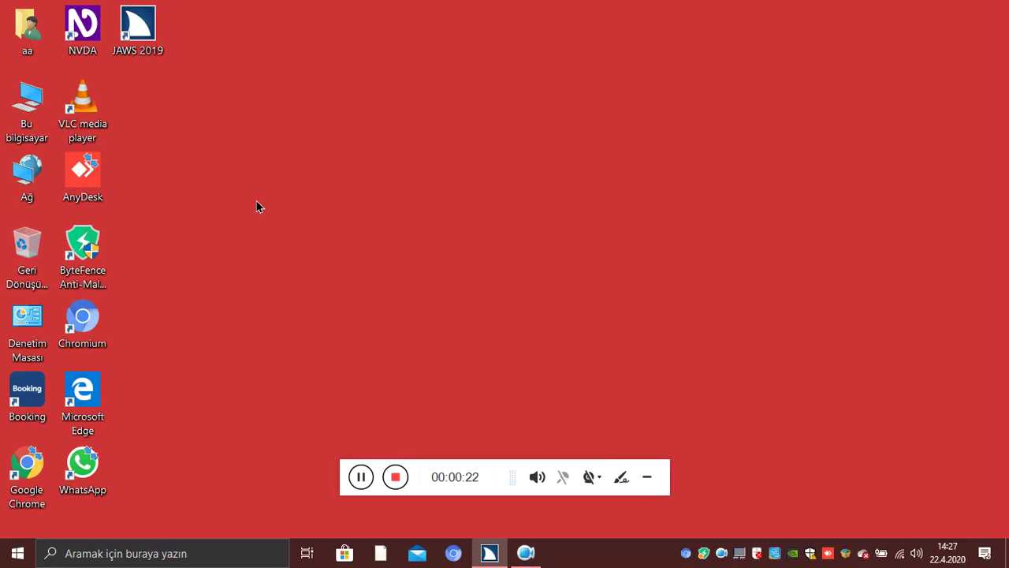
Step: Open the JAWS voice profile selection and set the default profile to RealSpeak Solo Direct - (Fabrika)
key(Insert+alt+s)
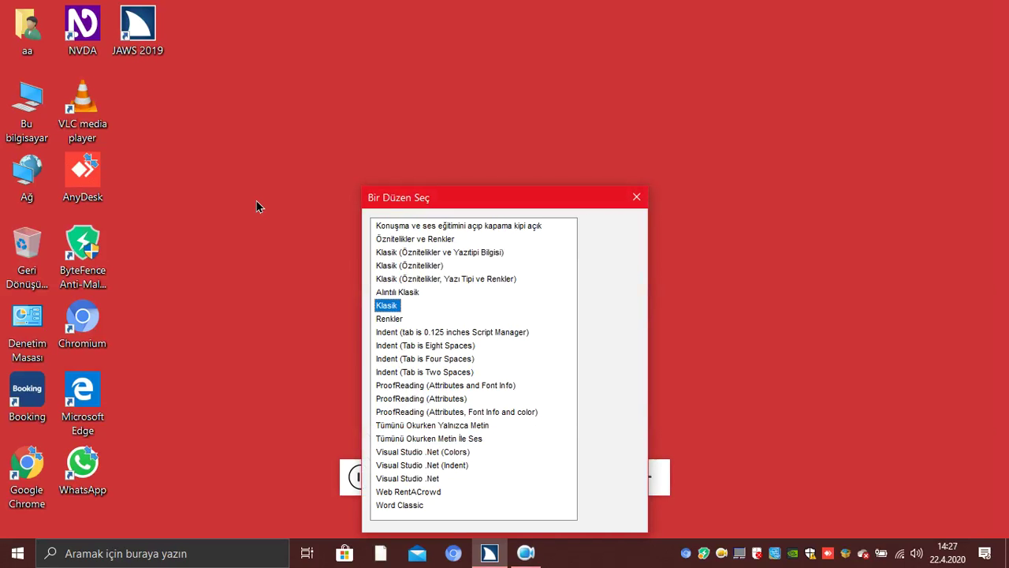
key(Escape)
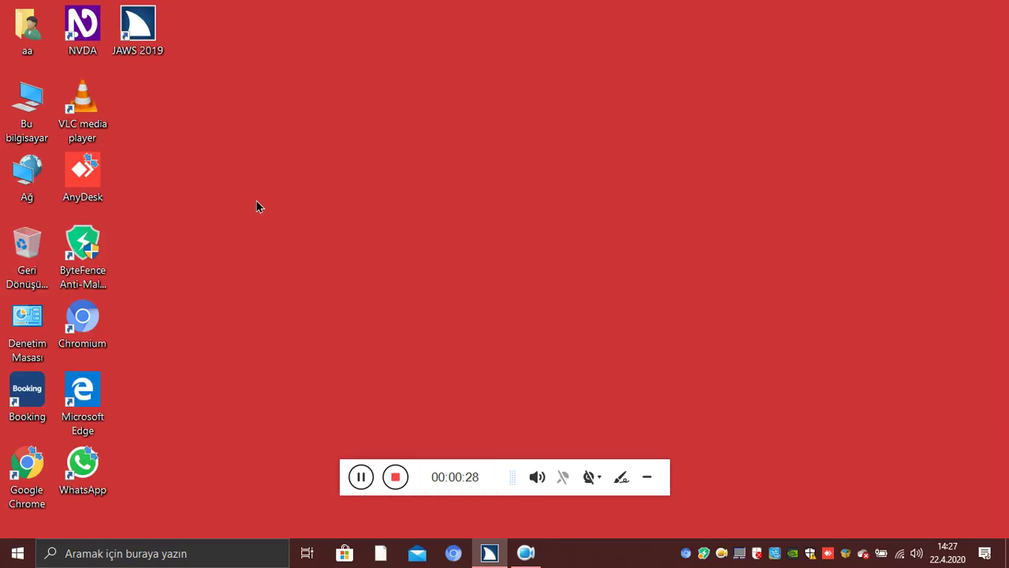
key(ctrl+Insert+s)
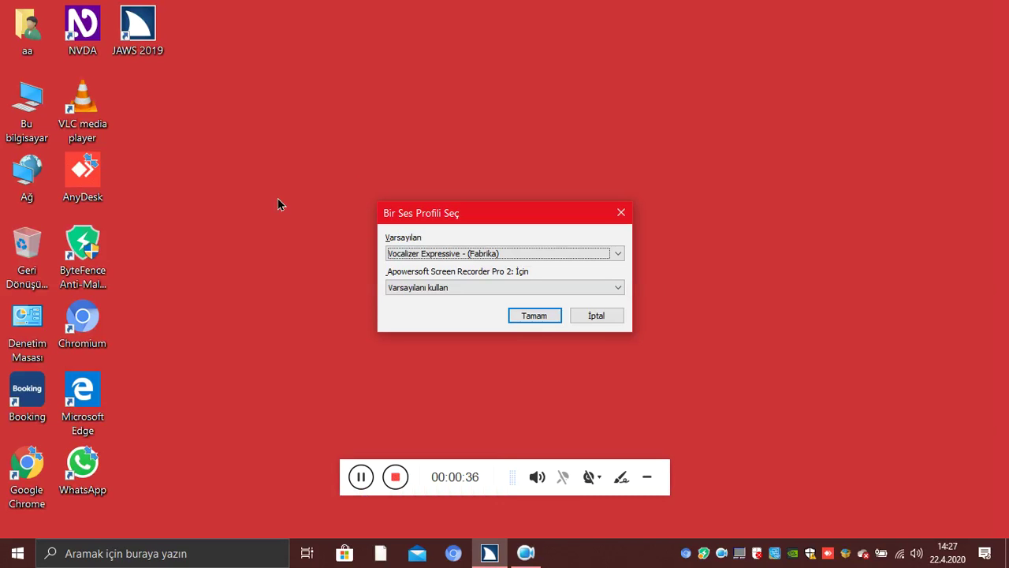
click(448, 256)
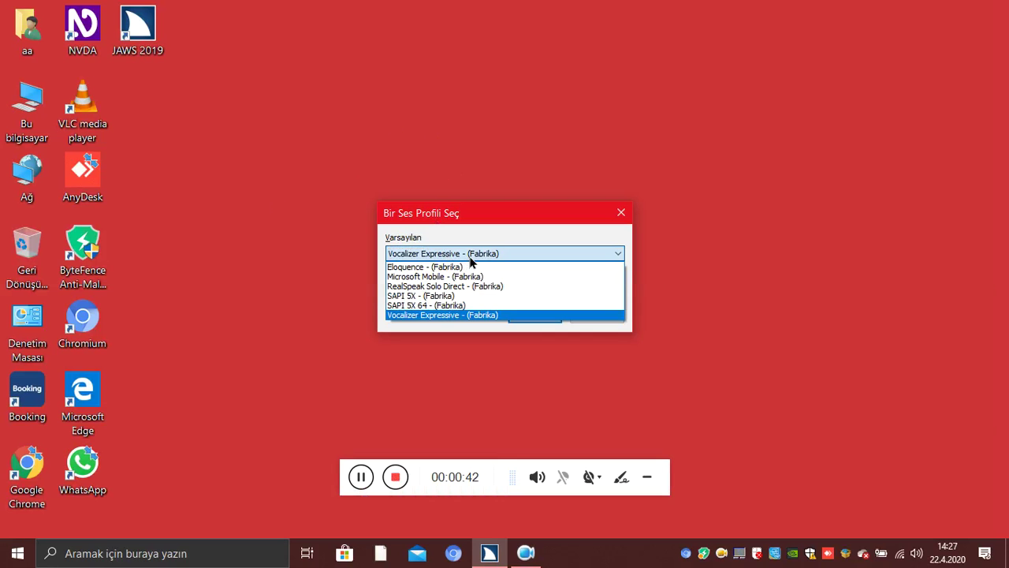
key(Up)
key(Up)
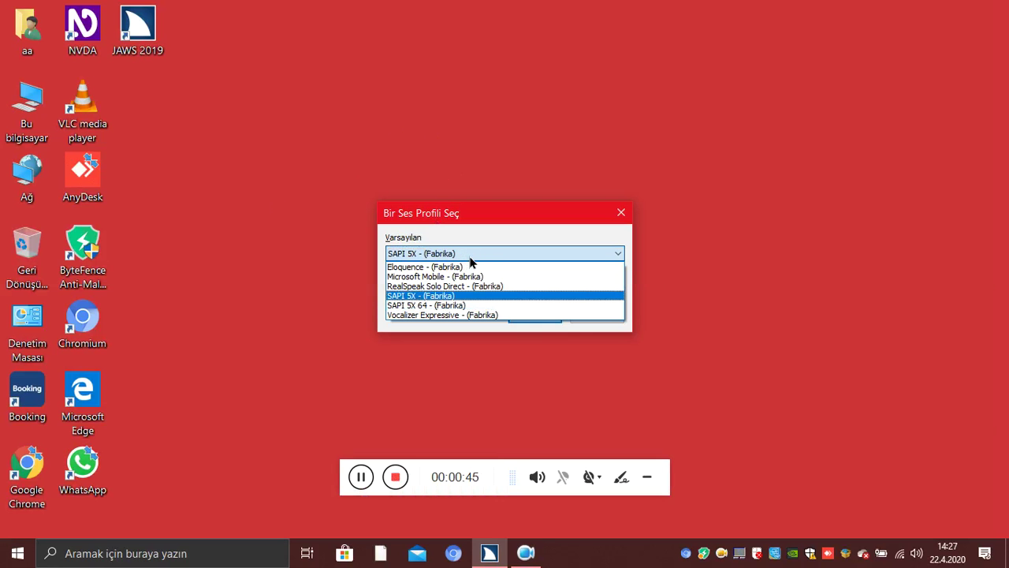
key(Up)
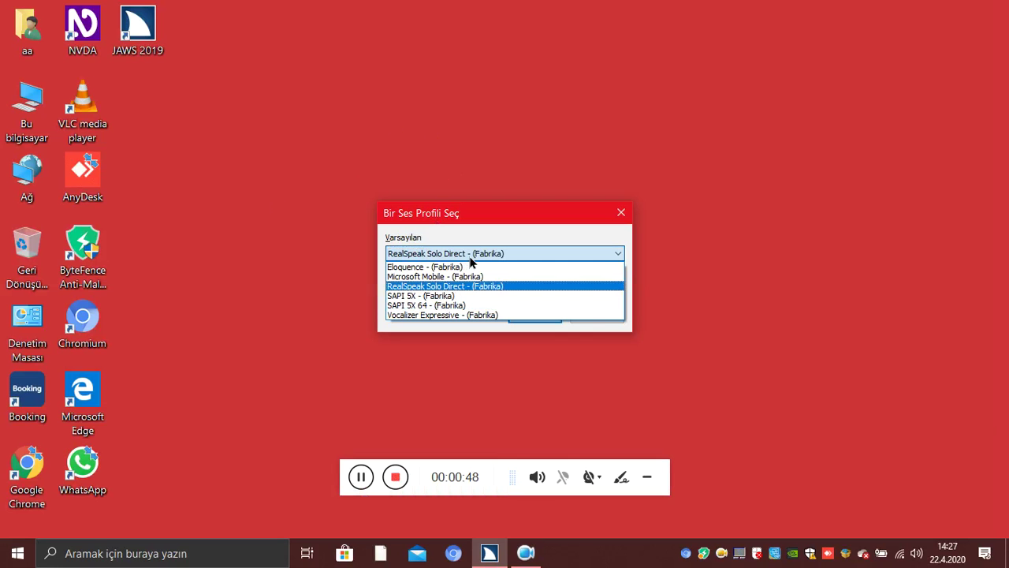
key(Return)
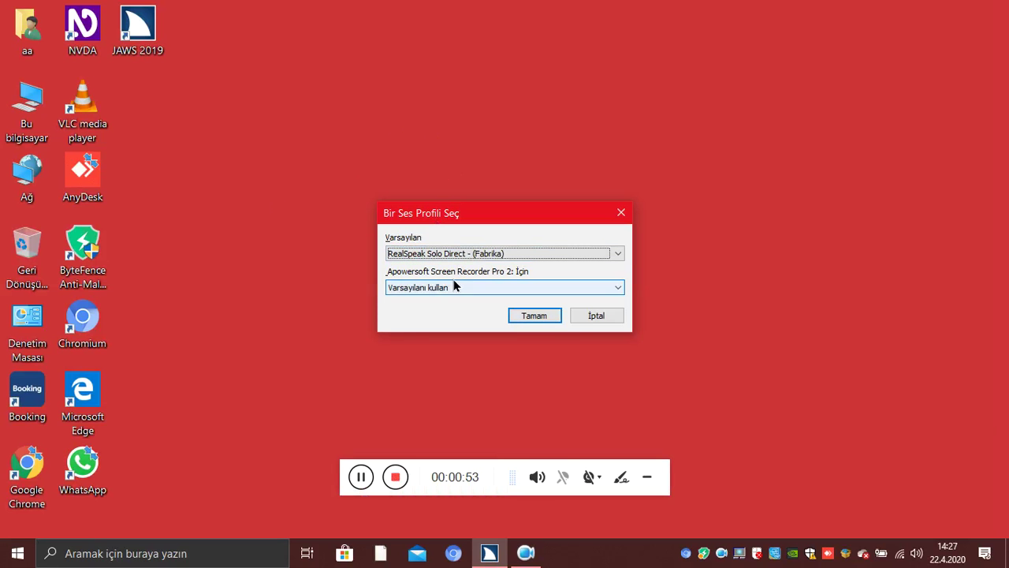
Step: Set the Apowersoft Screen Recorder Pro 2 voice profile to RealSpeak Solo Direct - (Fabrika) and apply the voice profile choices
click(454, 288)
key(Down)
key(Down)
key(Down)
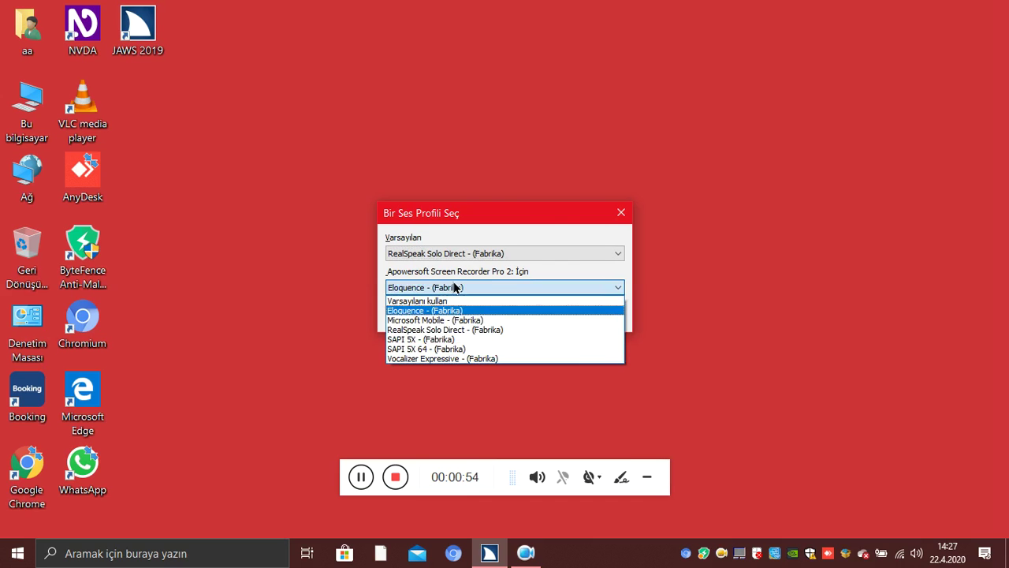
key(Return)
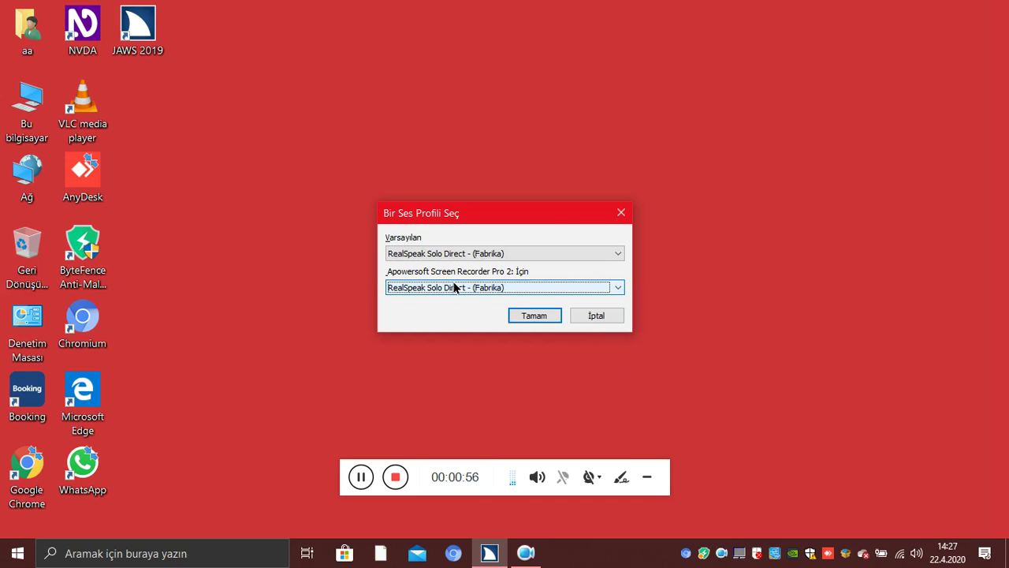
key(Tab)
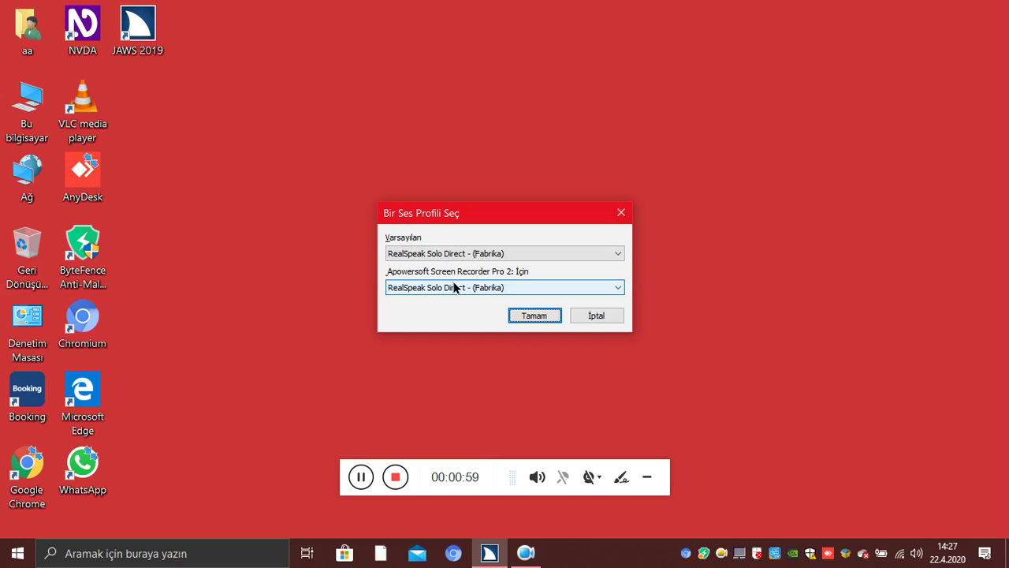
key(Return)
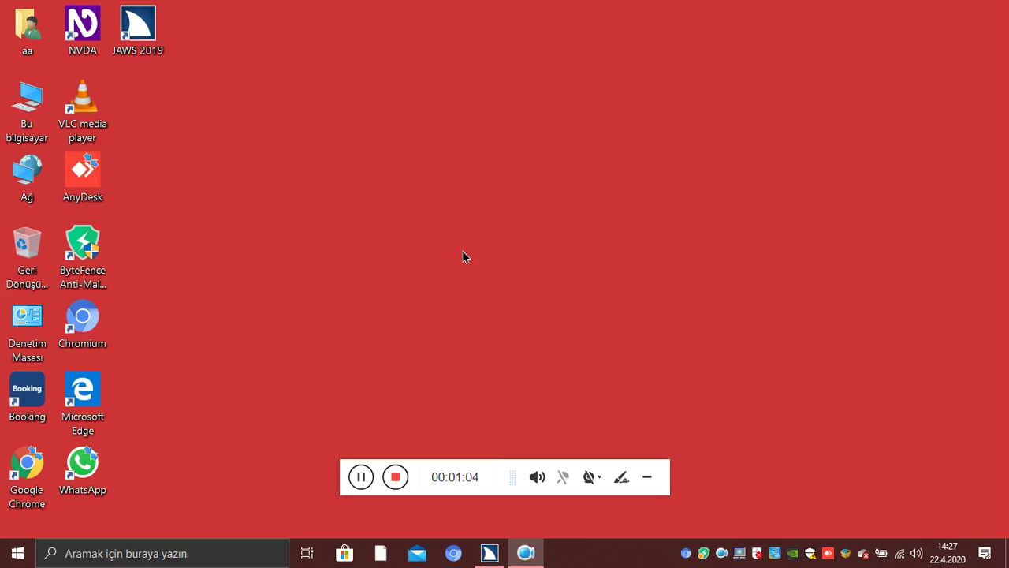
Step: Select the Bu bilgisayar icon on the desktop and request its deletion
key(Down)
key(Down)
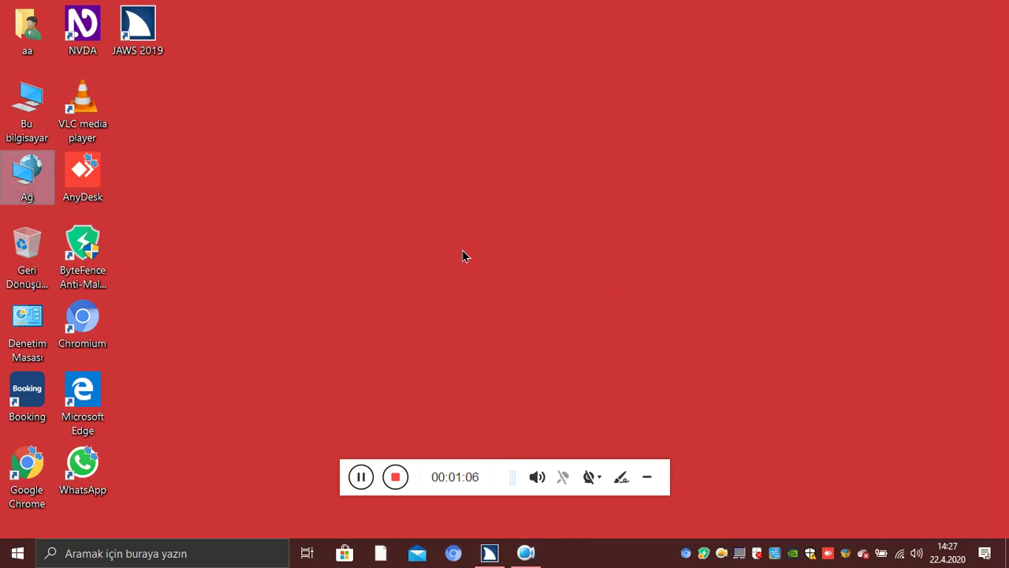
key(Up)
key(Down)
key(Up)
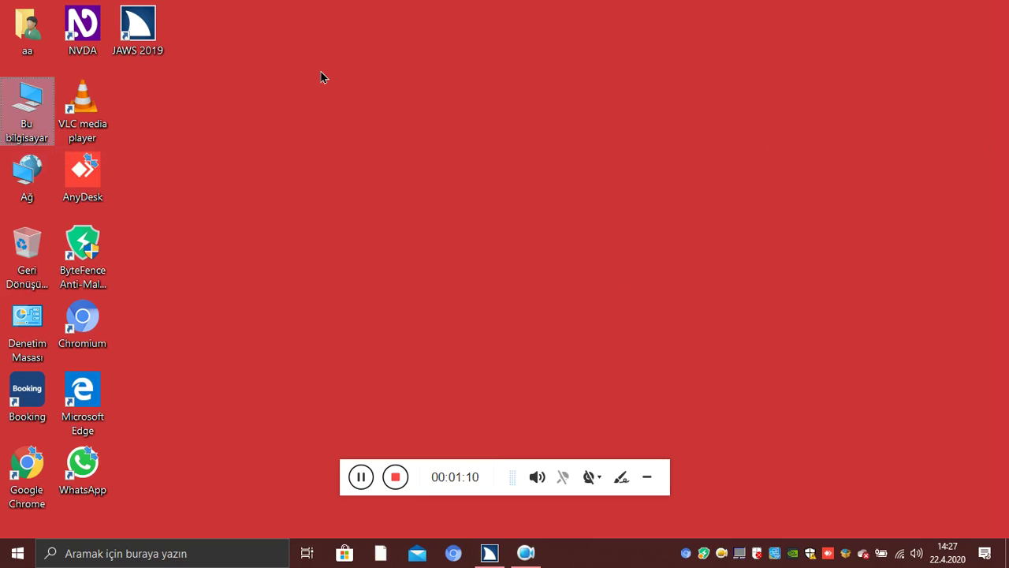
key(Delete)
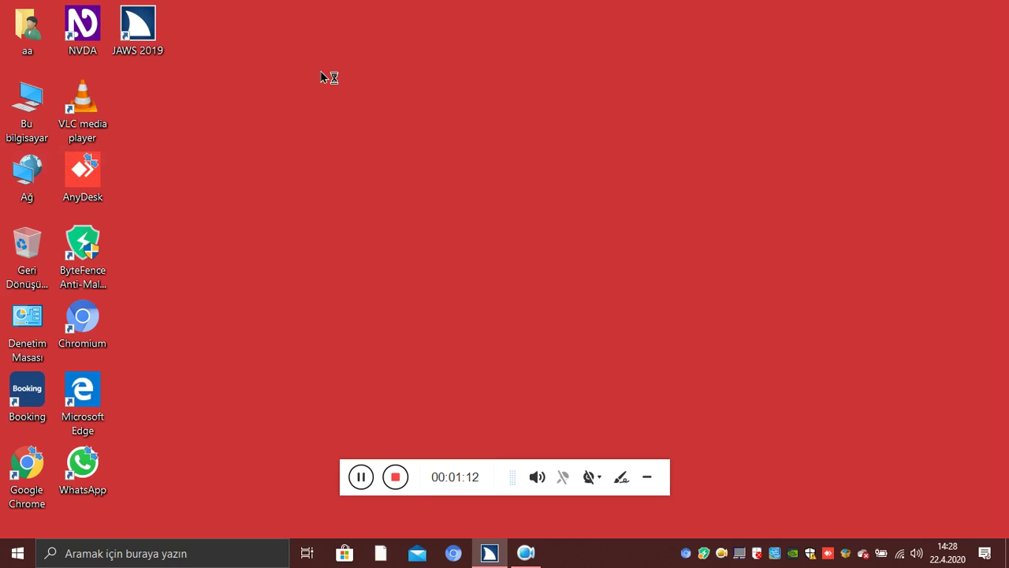
Step: Reopen the voice profile selection, go through the default profiles and choose RealSpeak Solo Direct - (Fabrika)
key(insert+ctrl+s)
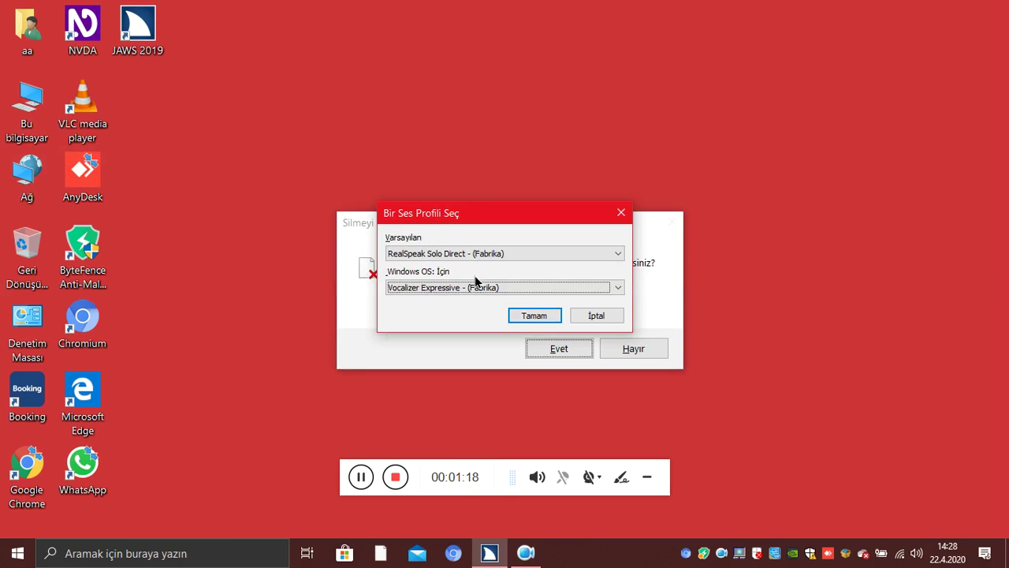
click(489, 255)
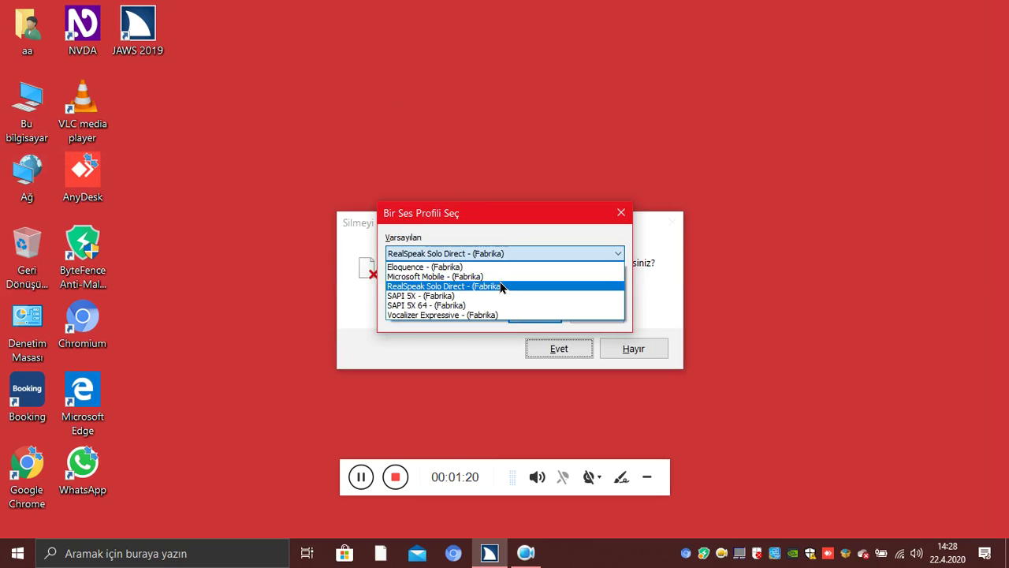
key(Down)
key(Down)
key(Down)
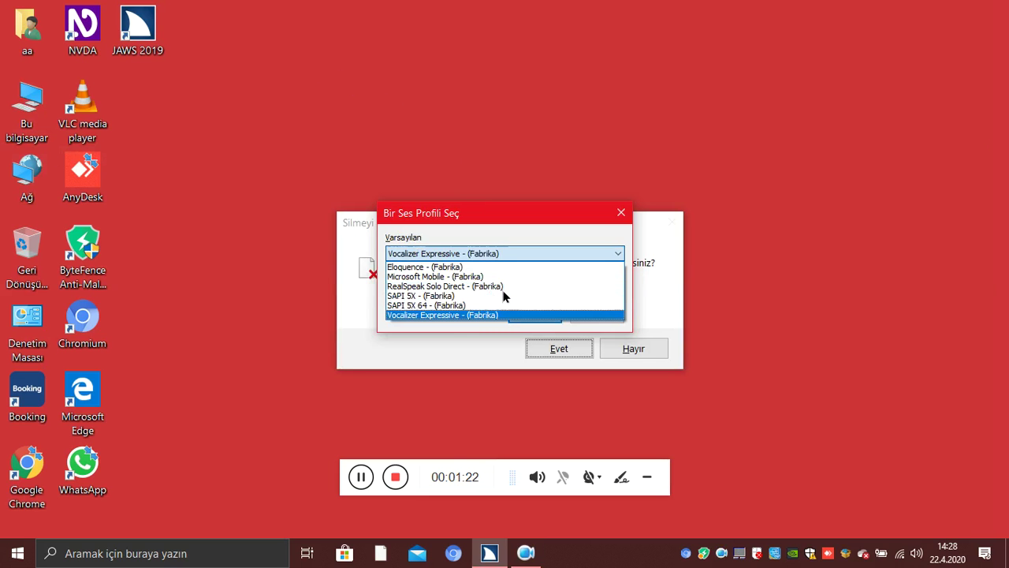
key(Up)
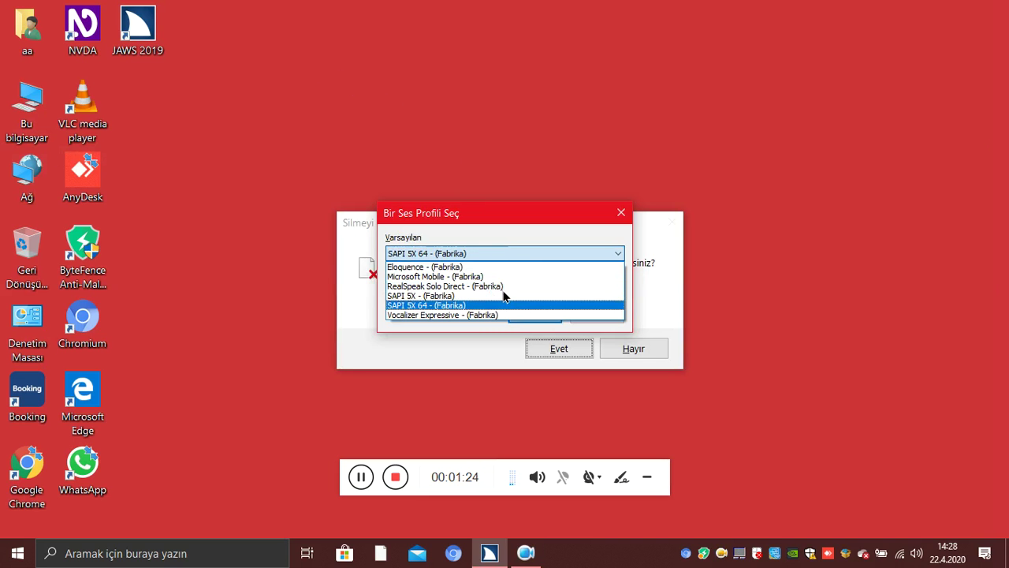
key(Up)
key(Up)
key(Return)
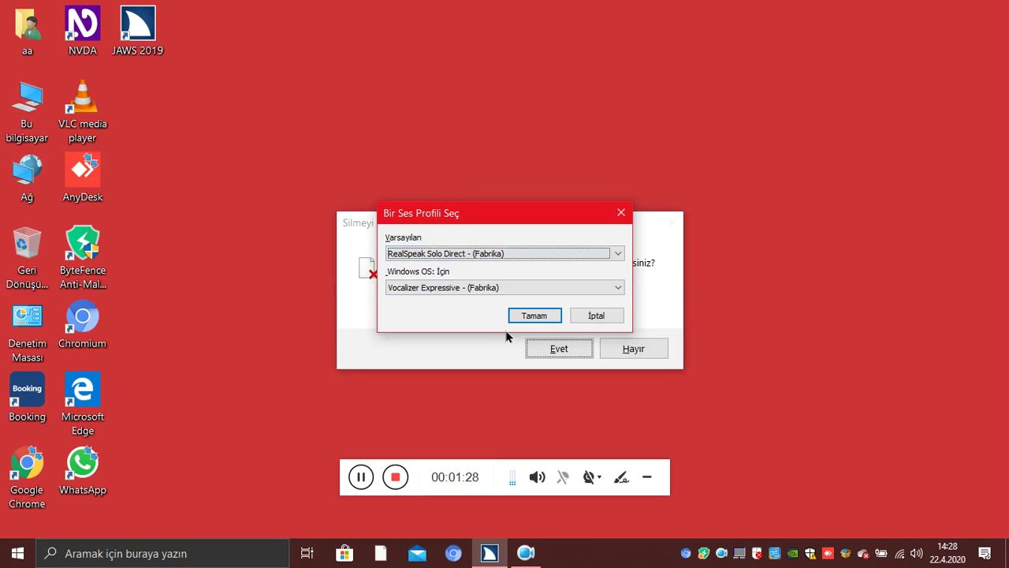
Step: Set the Windows OS voice profile to RealSpeak Solo Direct - (Fabrika) and apply the selection
click(478, 287)
key(Up)
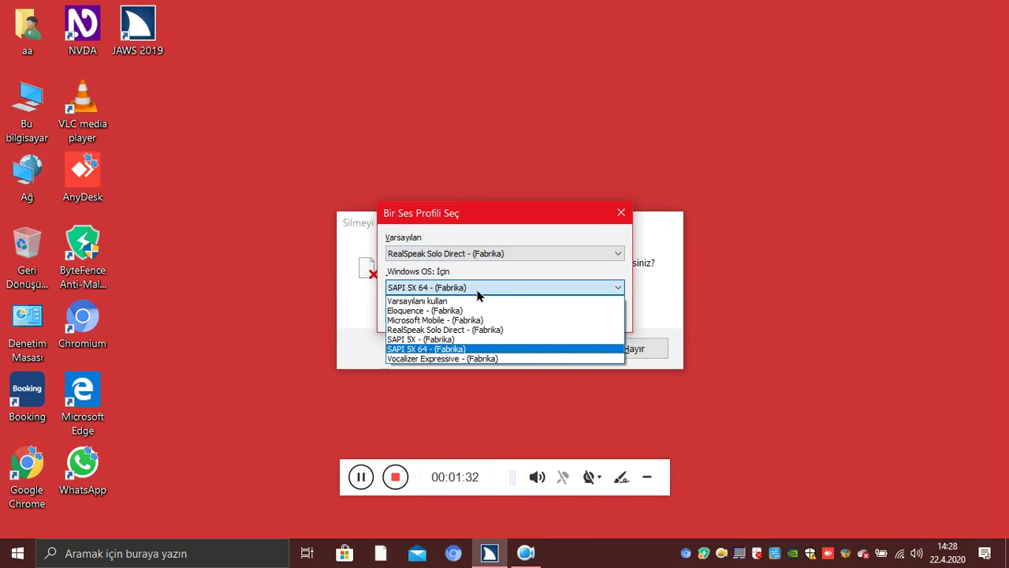
key(Up)
key(Up)
key(Return)
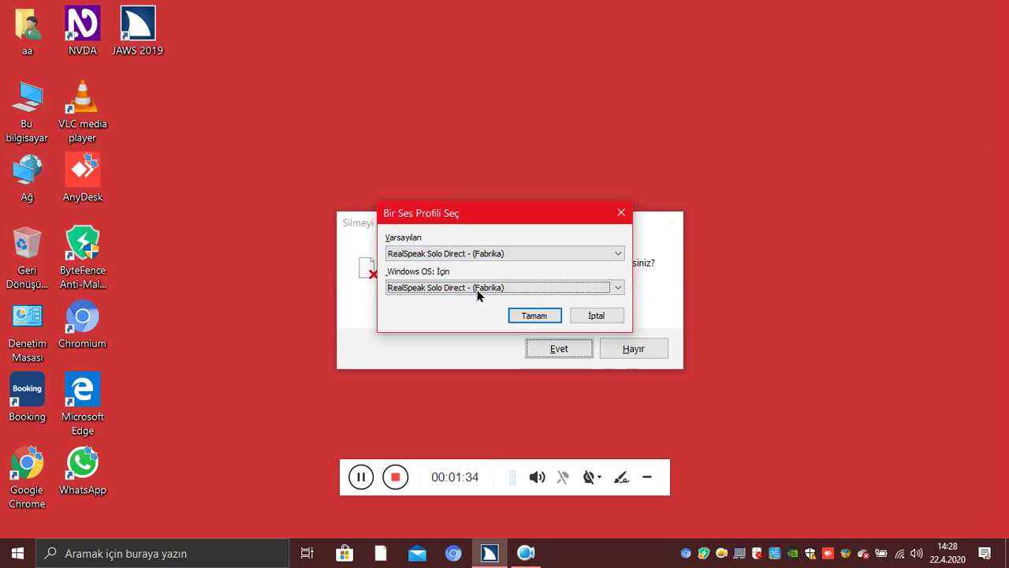
key(Tab)
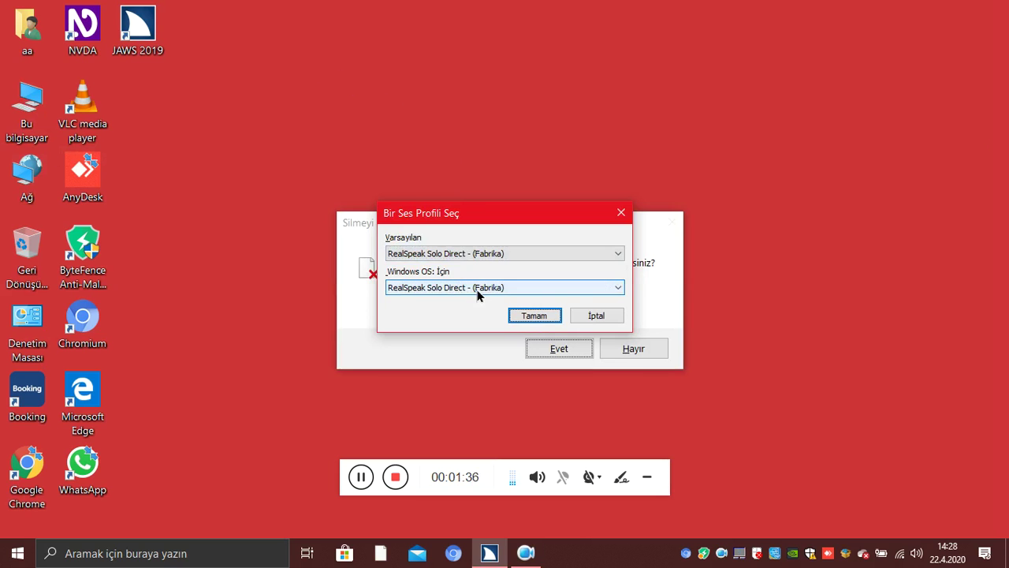
key(Return)
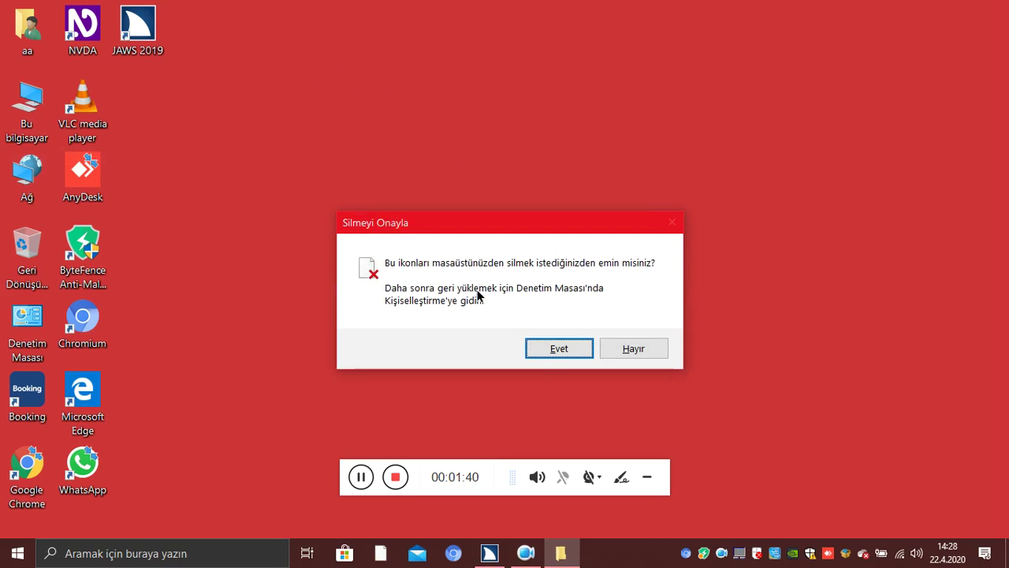
Step: Confirm removing the Bu bilgisayar icon from the desktop
key(Return)
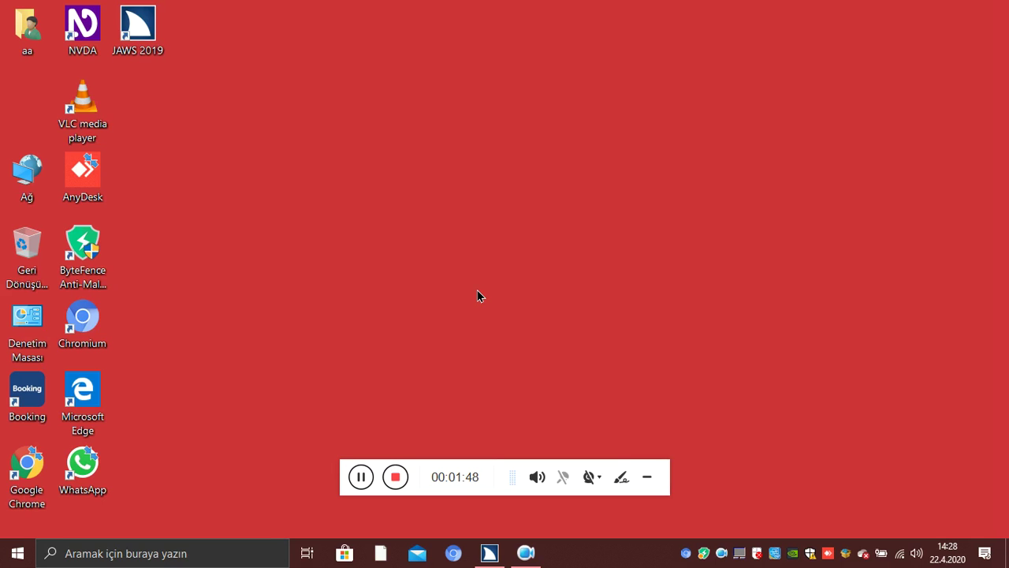
Step: Go through the remaining desktop icons to check which items are still on the desktop
key(Down)
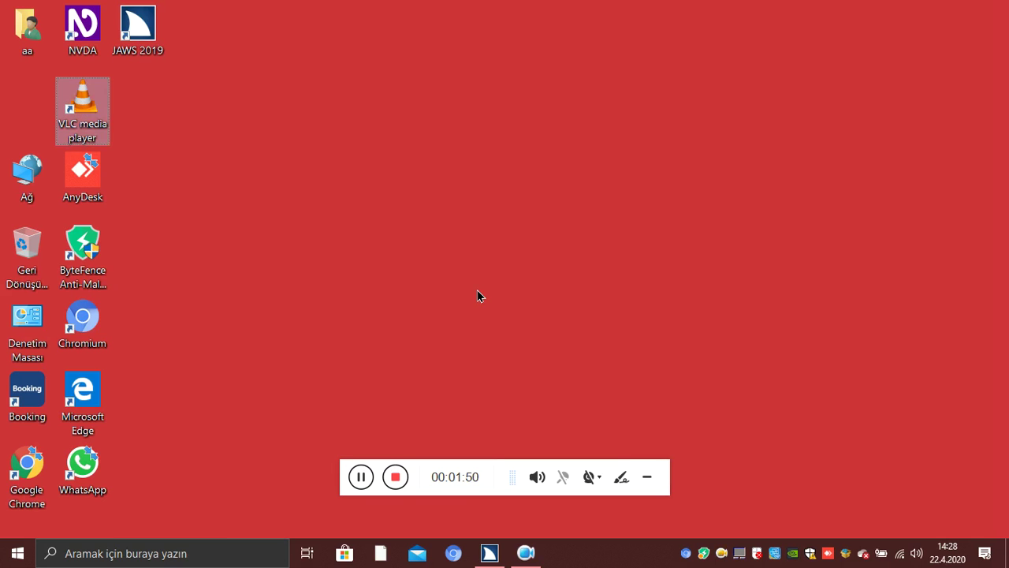
key(Down)
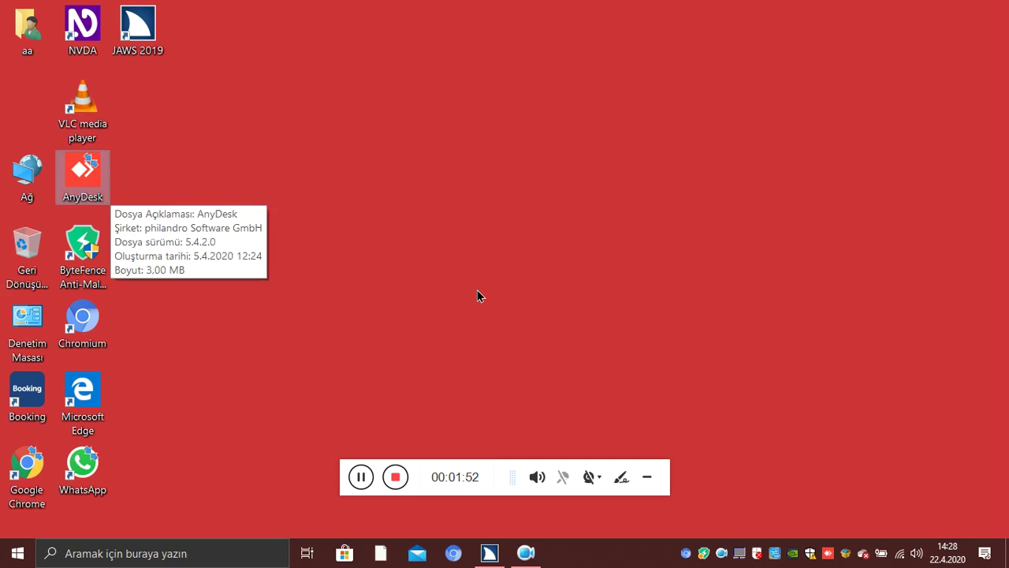
key(Down)
key(Up)
key(Up)
key(Up)
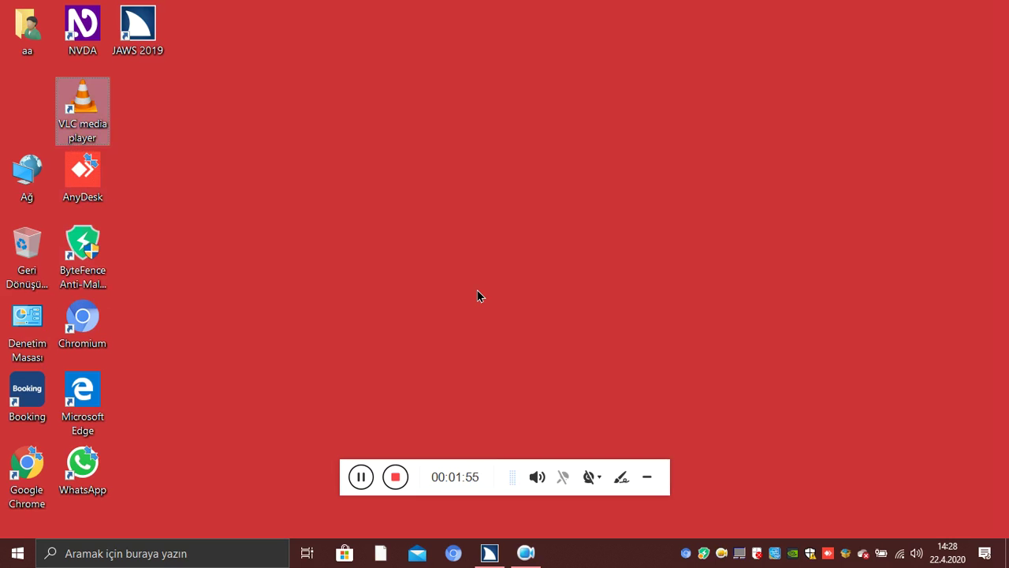
key(Right)
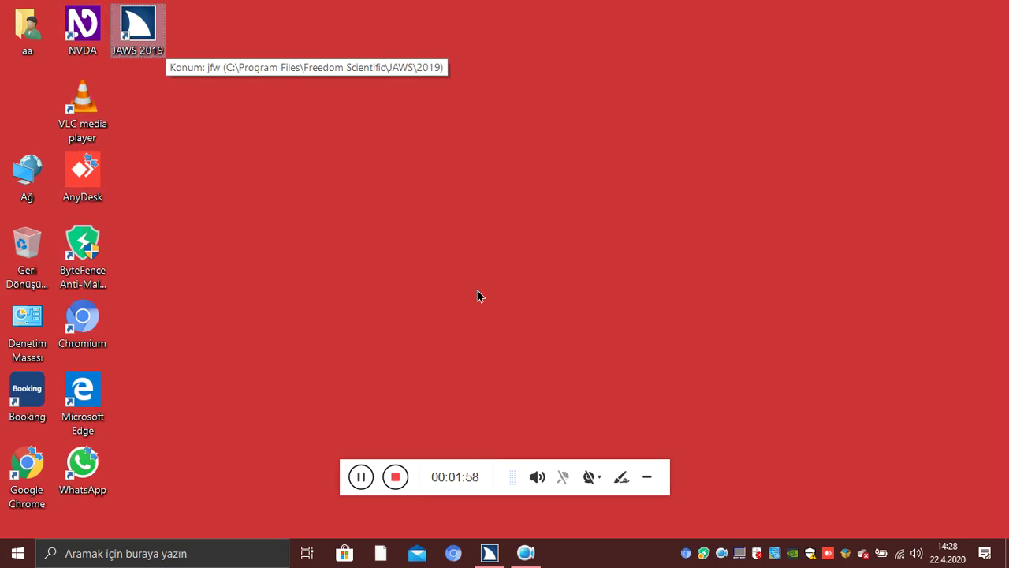
key(Left)
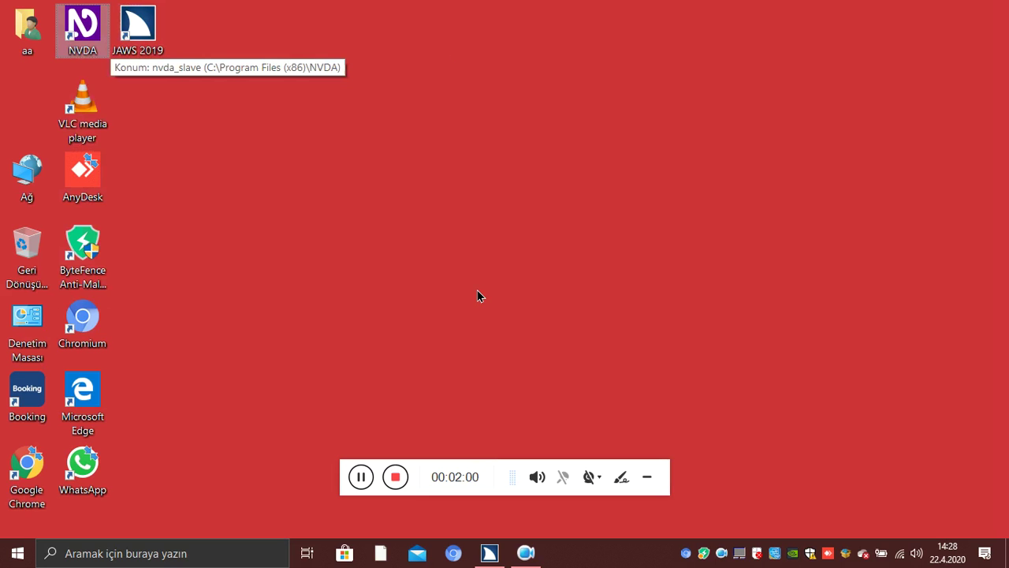
key(Right)
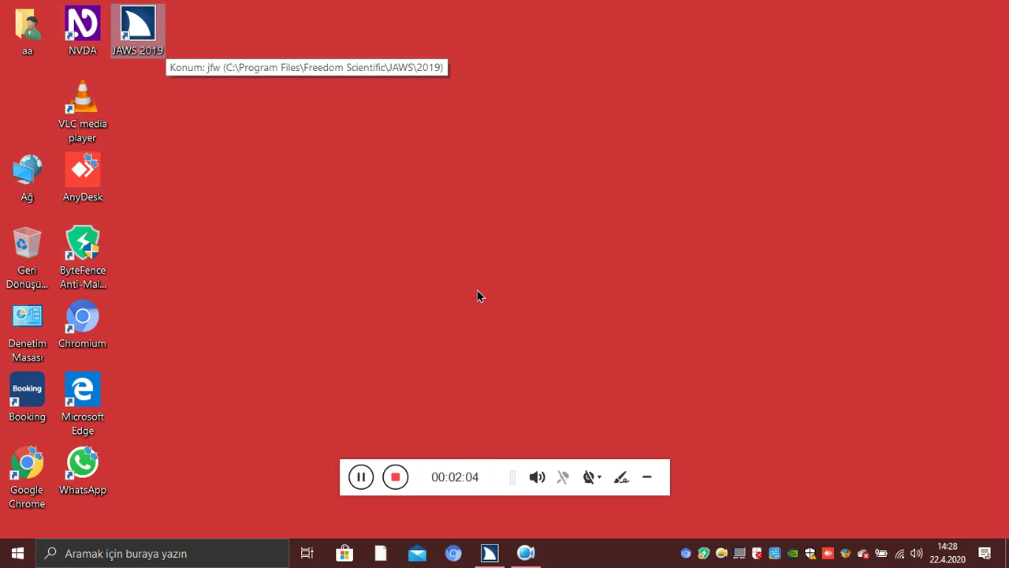
key(Down)
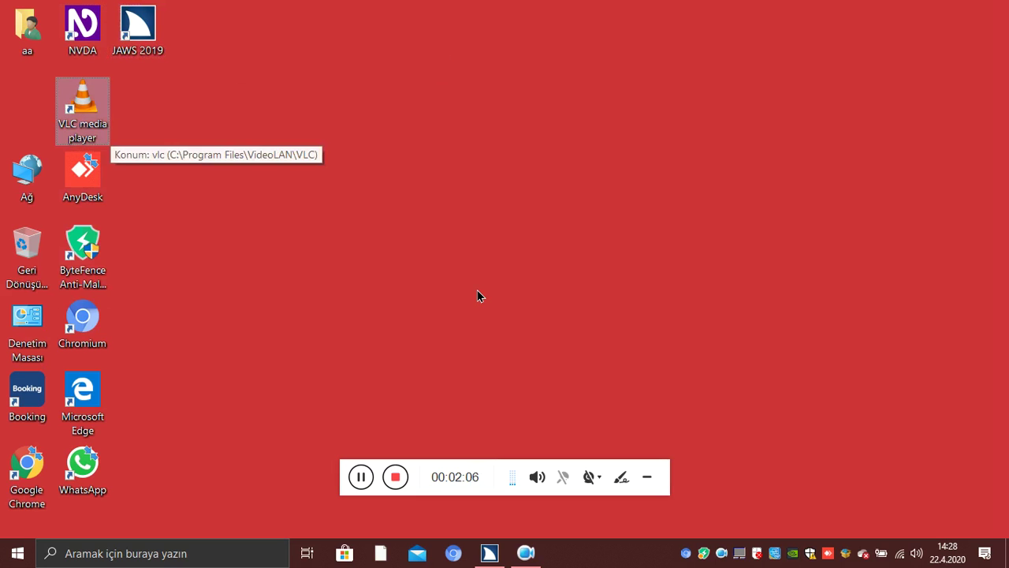
key(Down)
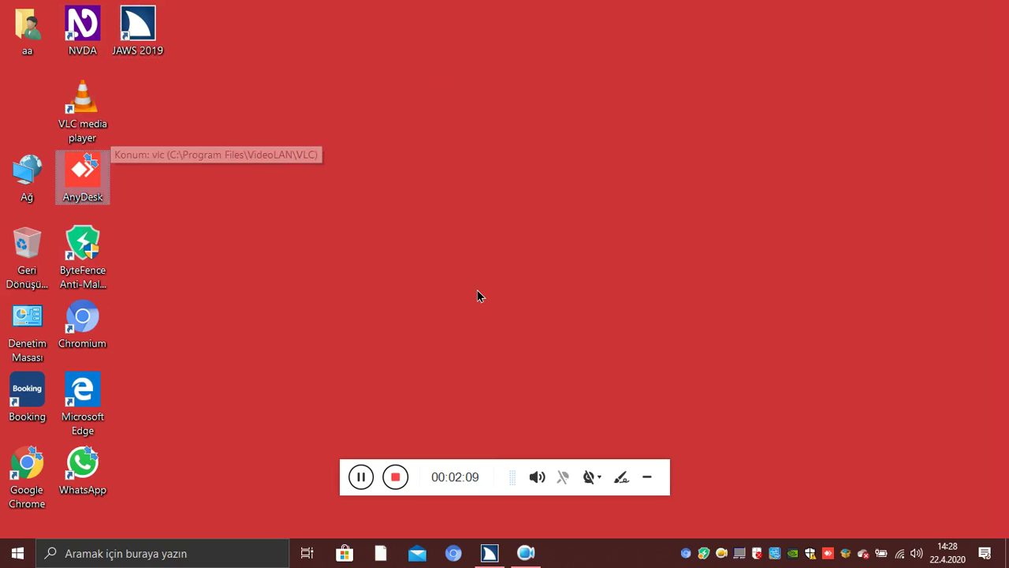
key(Down)
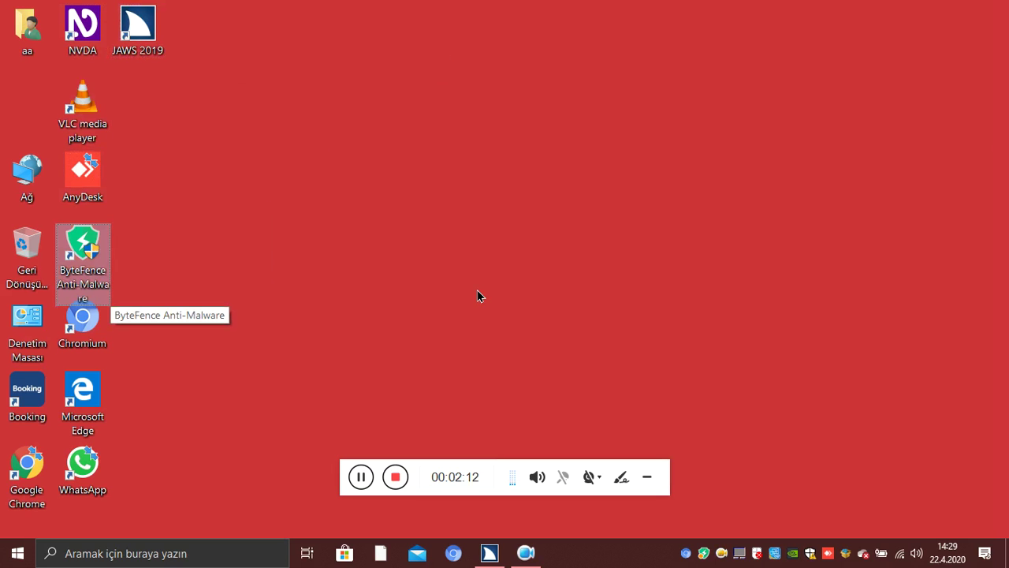
key(Down)
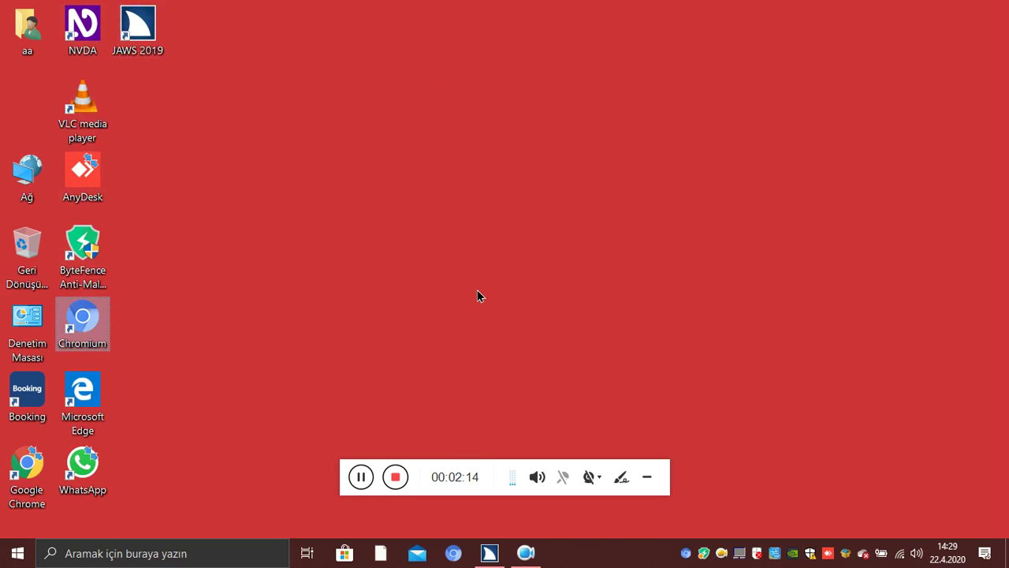
Step: Search Windows for KONUŞ to look for the speech settings, then dismiss the search results
key(super)
text(K)
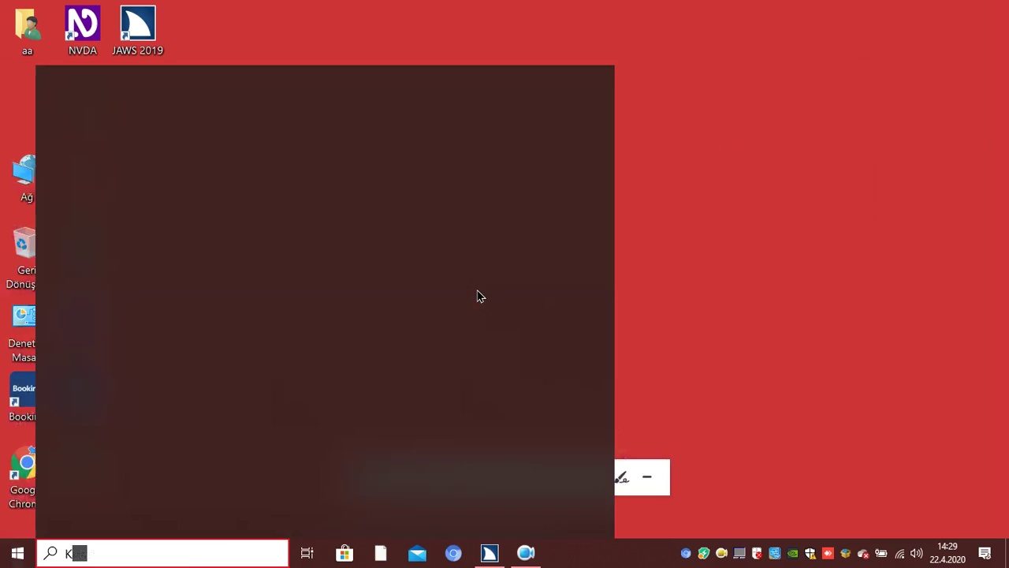
text(ONUŞ)
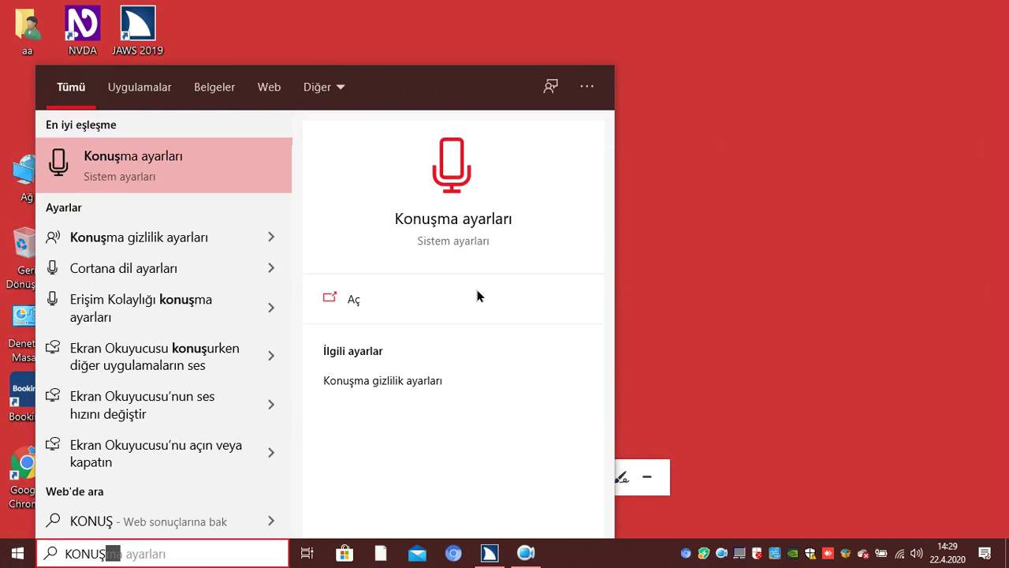
key(Escape)
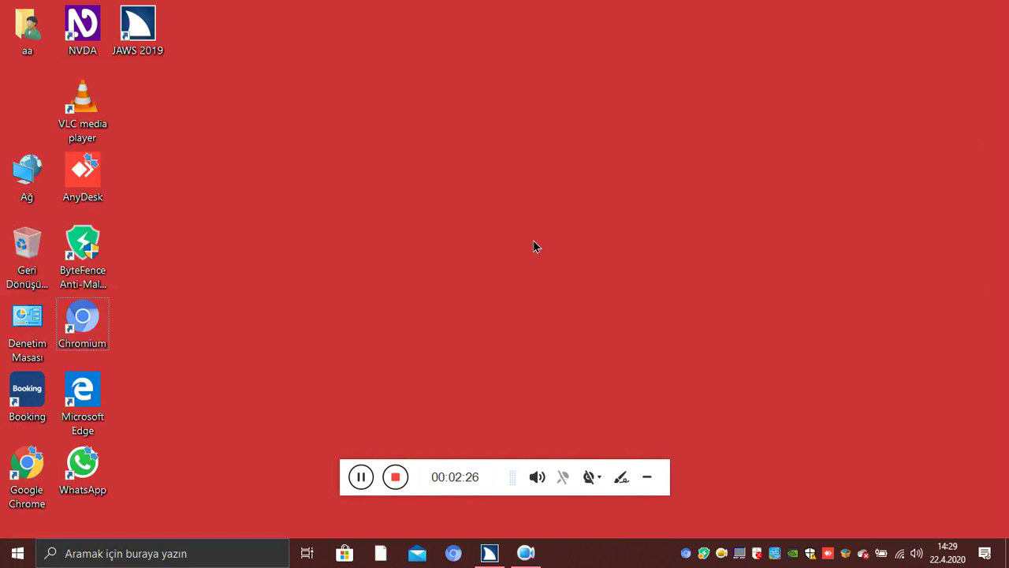
Step: Browse the desktop icons from Chromium to JAWS 2019, NVDA and VLC media player
key(Down)
key(Up)
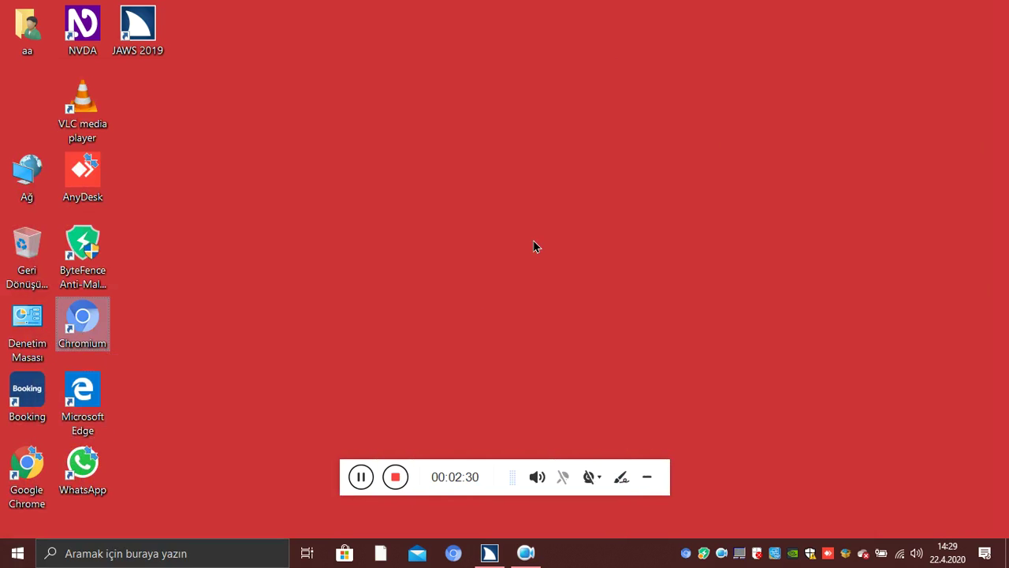
key(j)
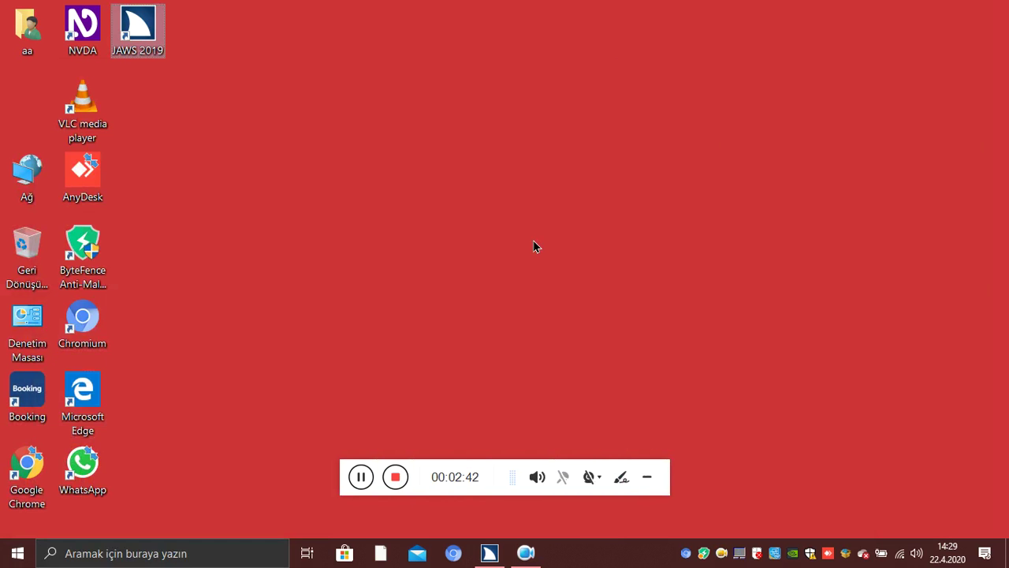
key(Down)
key(Up)
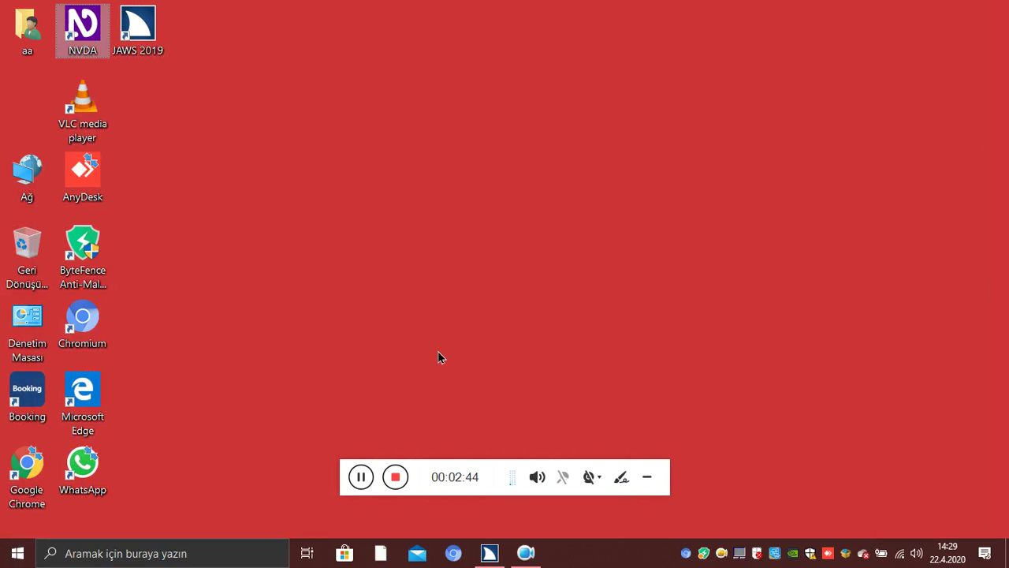
key(Down)
key(Tab)
Step: Browse the Start menu's app list from JAWS 2019 down to Filmler ve TV, then return to the desktop
key(super)
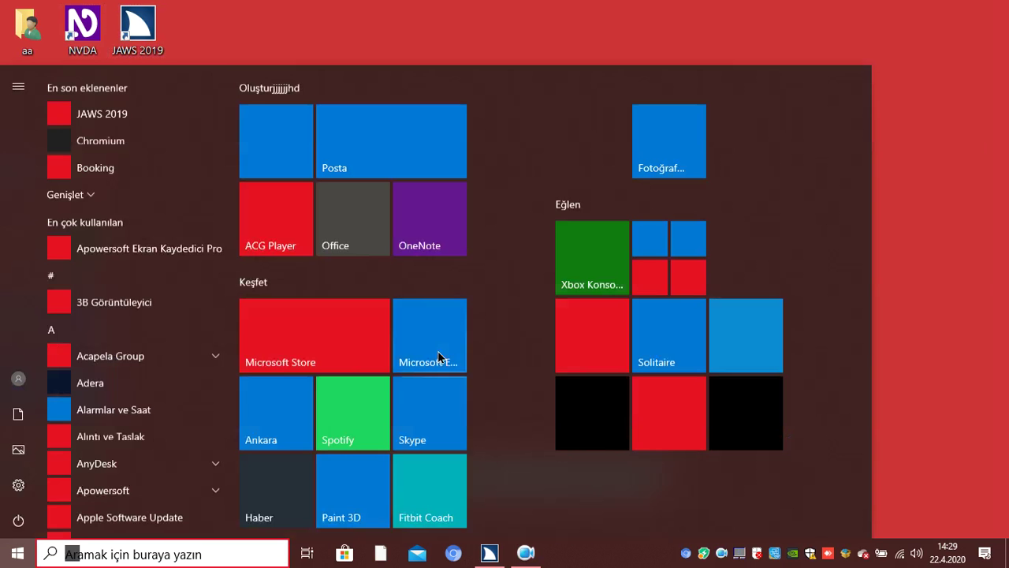
key(Down)
key(Down)
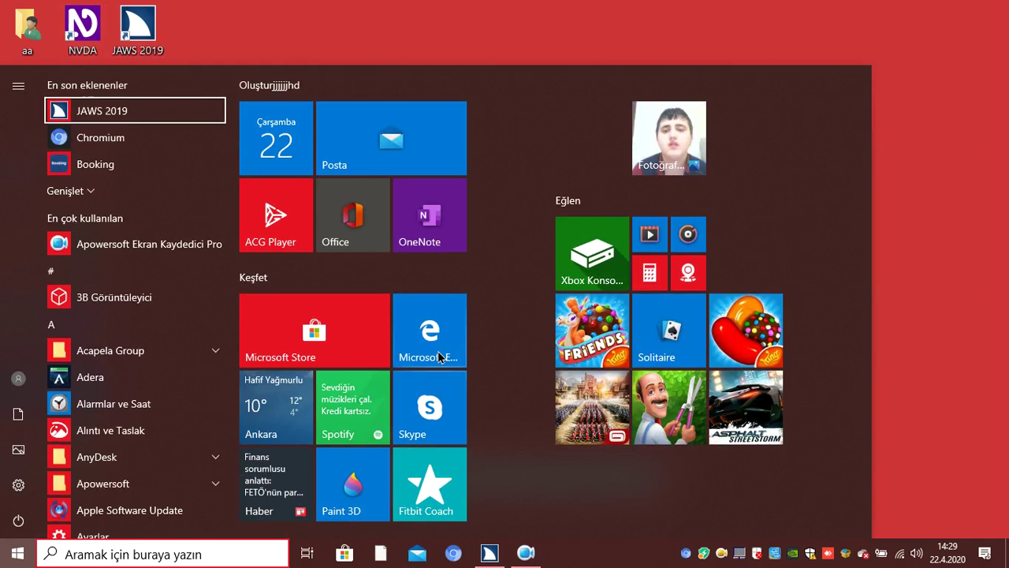
key(Down)
key(Down)
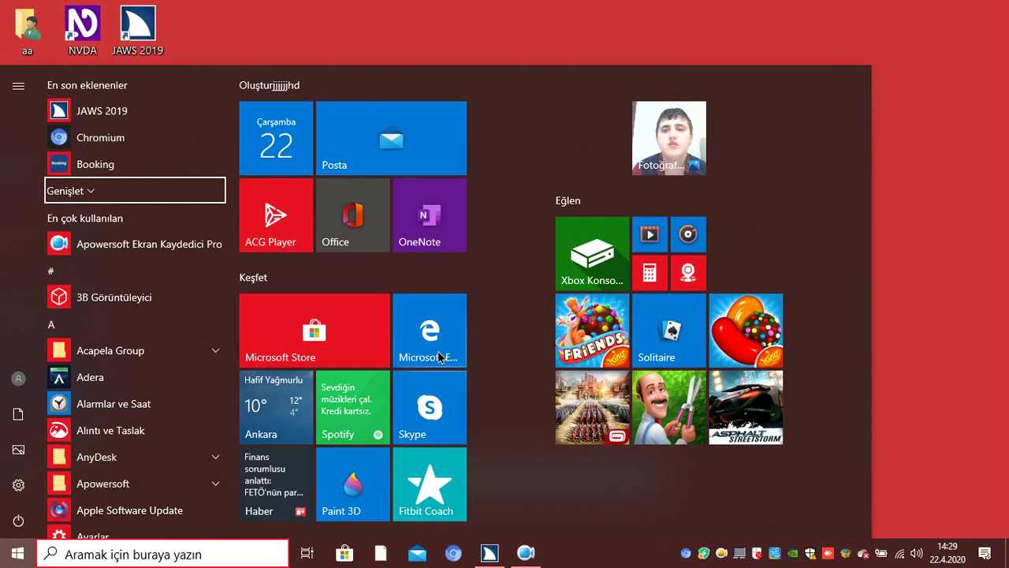
key(Down)
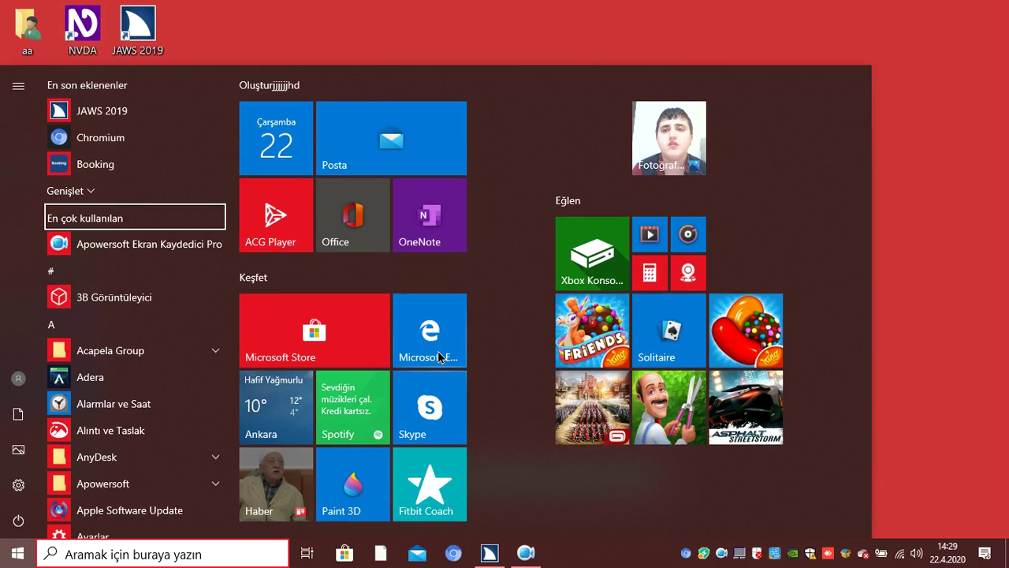
key(Down)
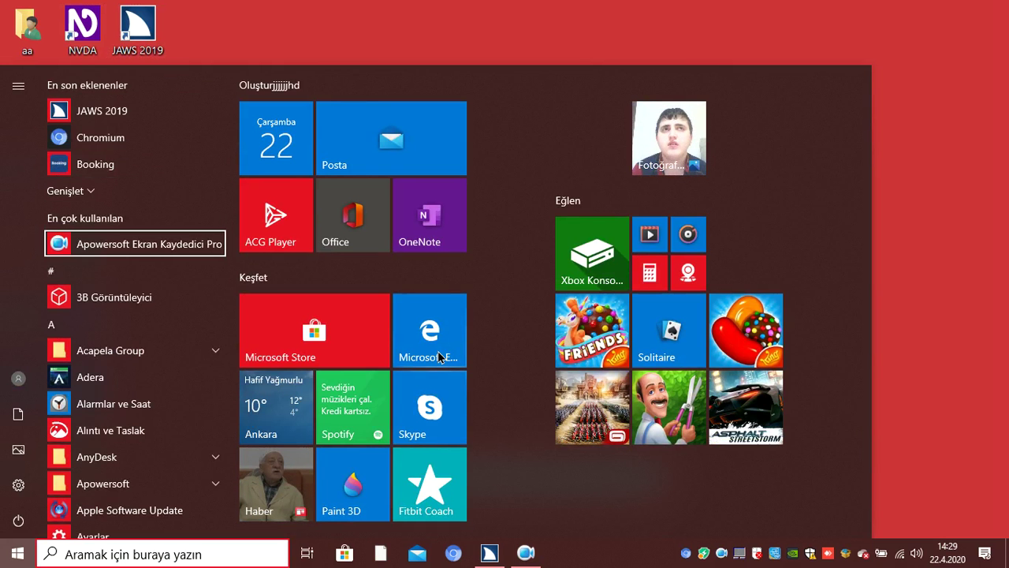
key(Down)
key(Down)
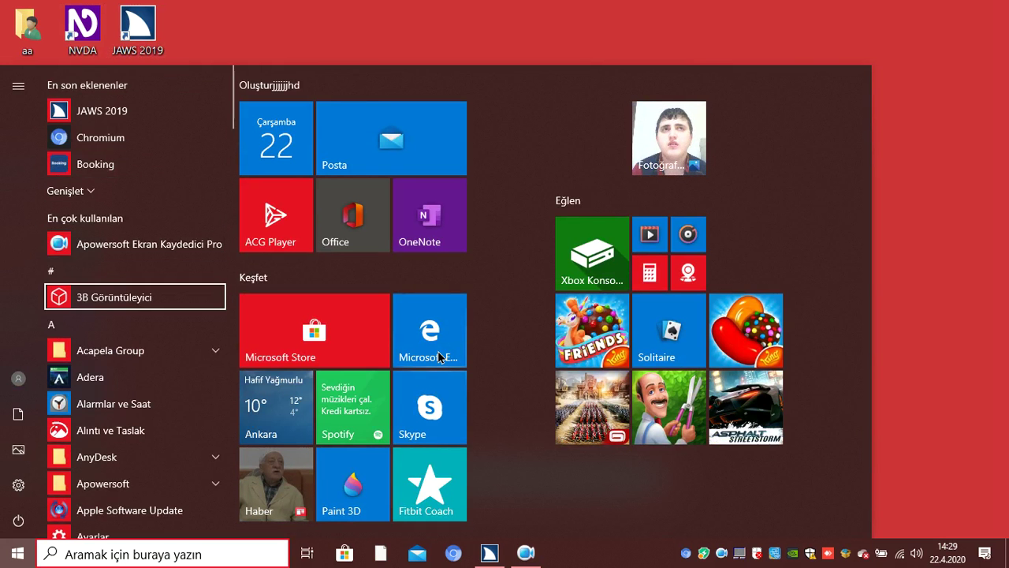
key(Down)
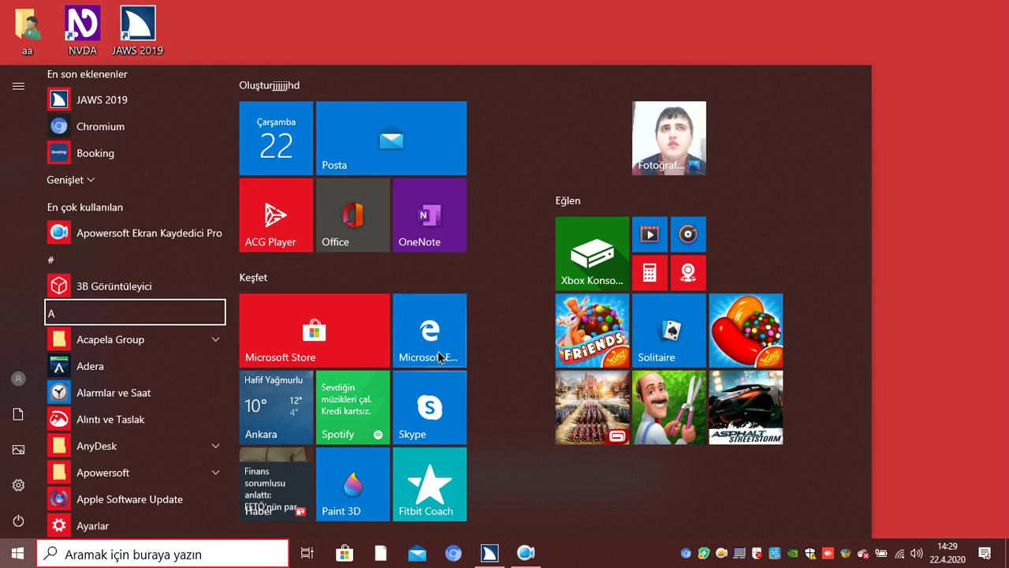
key(Down)
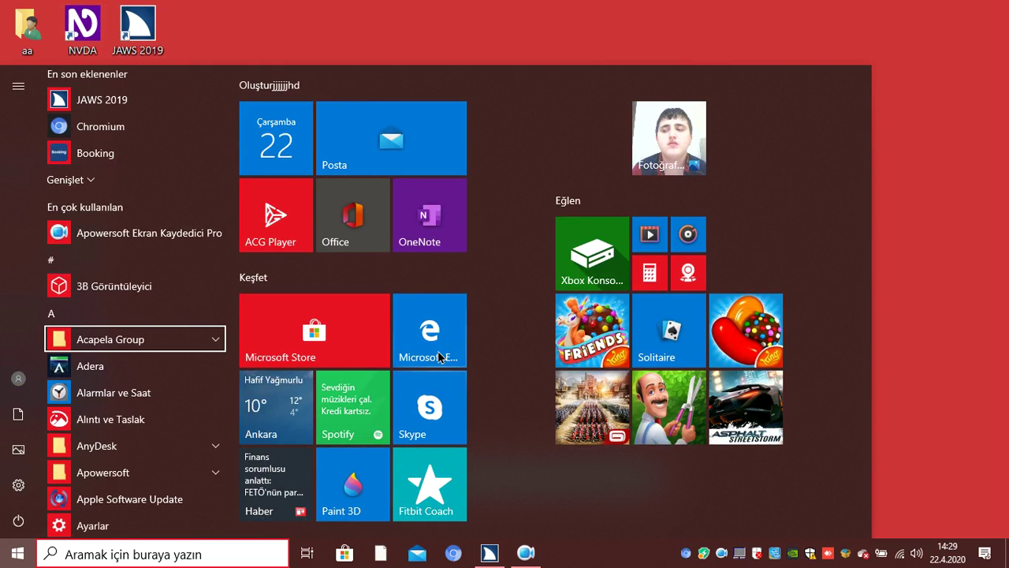
key(Down)
key(Down)
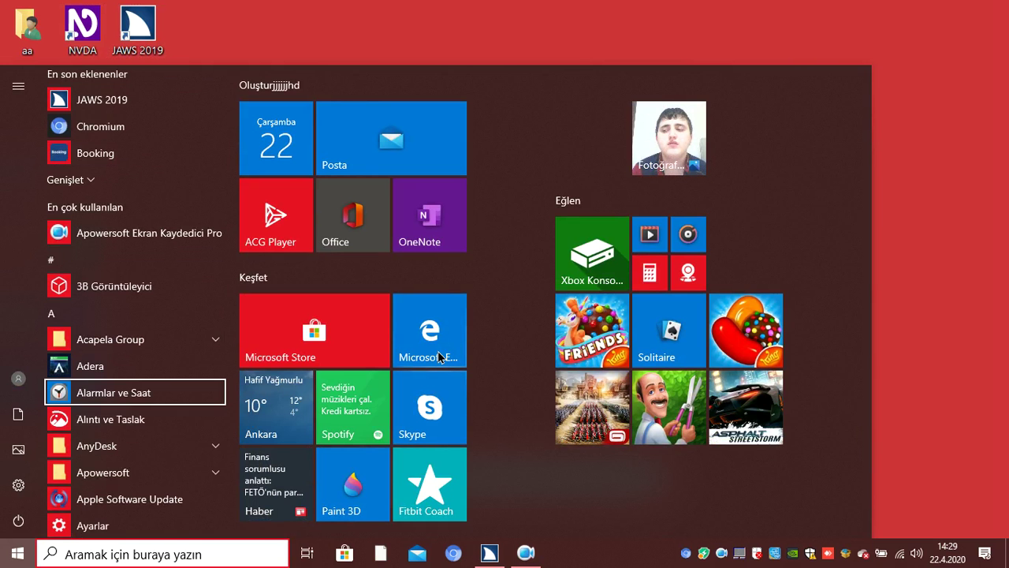
key(Down)
key(Down)
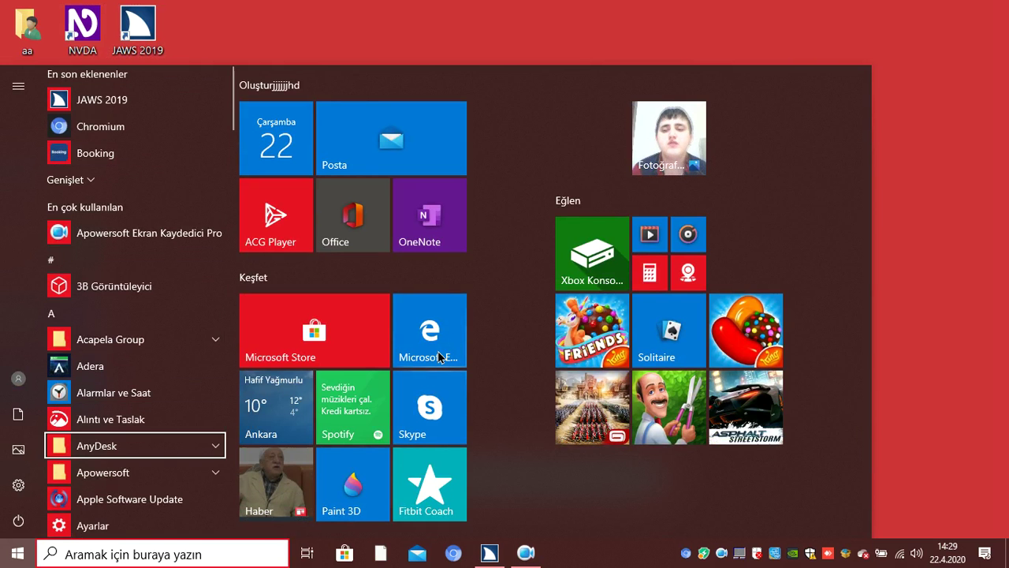
key(Down)
key(Down)
key(Down)
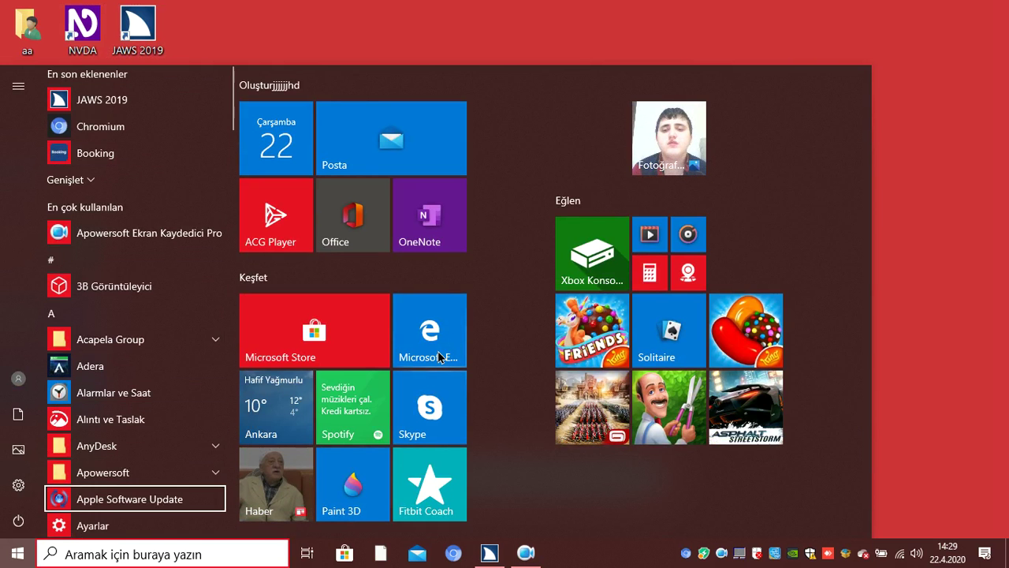
key(Down)
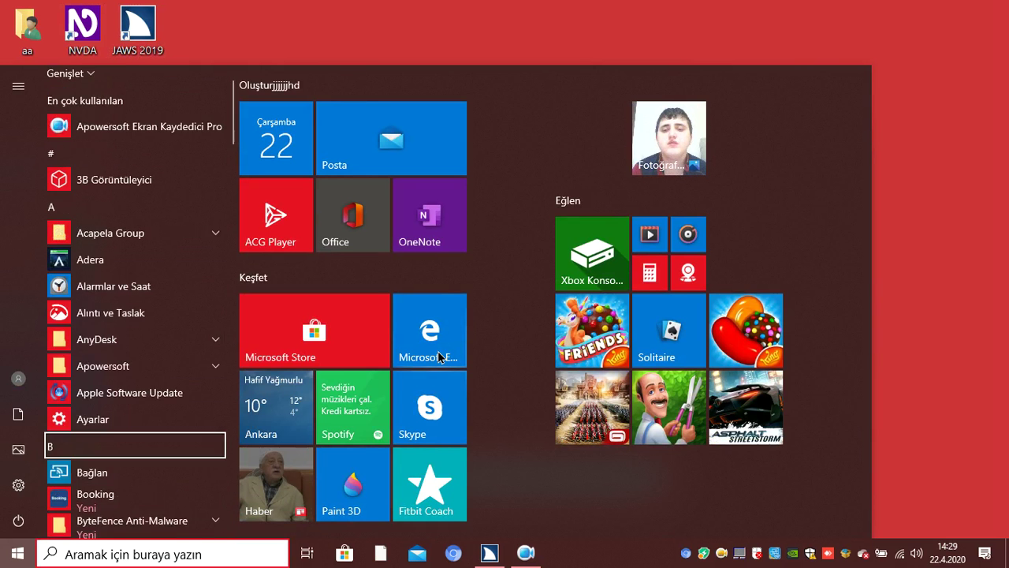
key(Down)
key(Down)
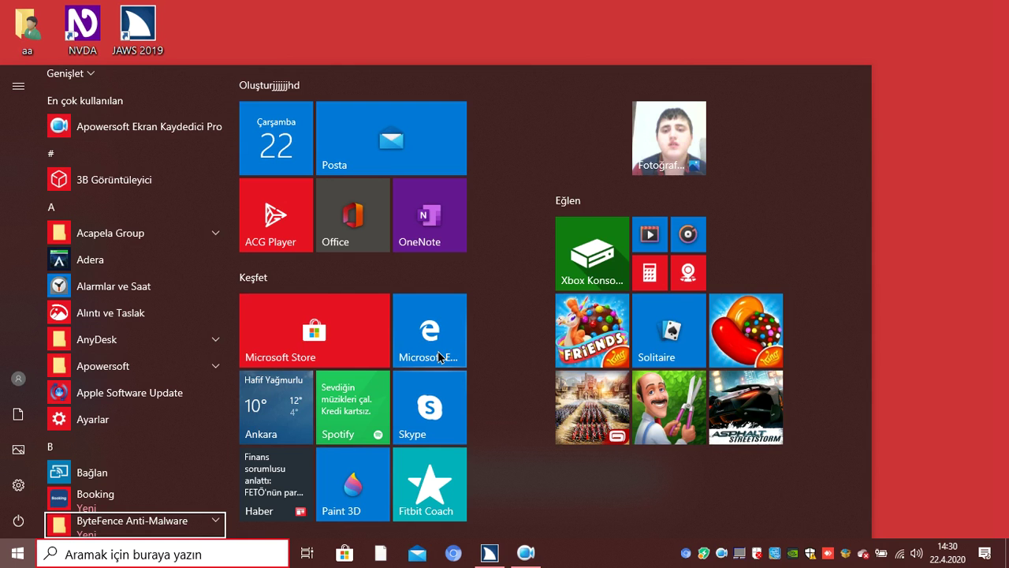
key(Down)
key(Down)
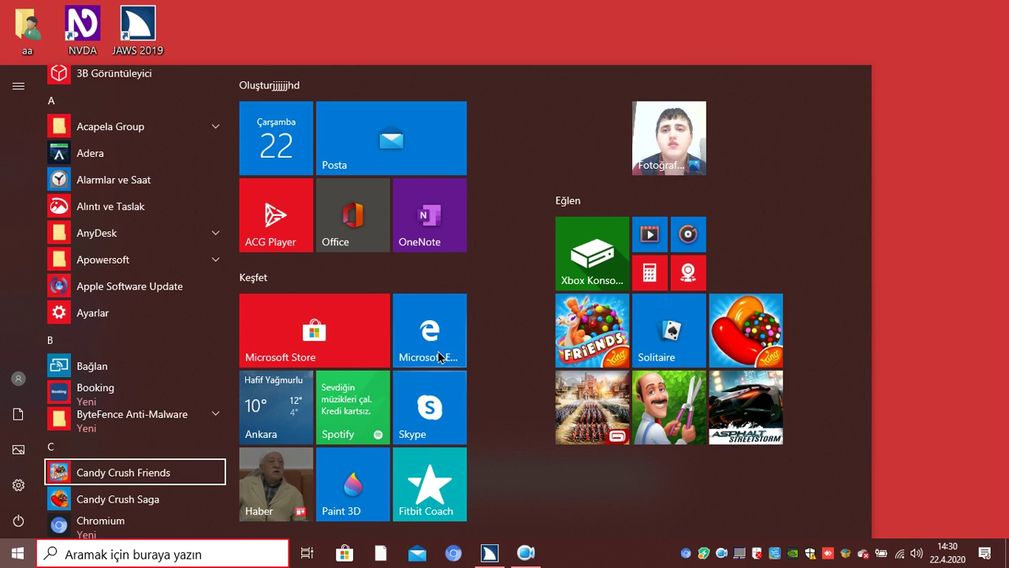
key(Down)
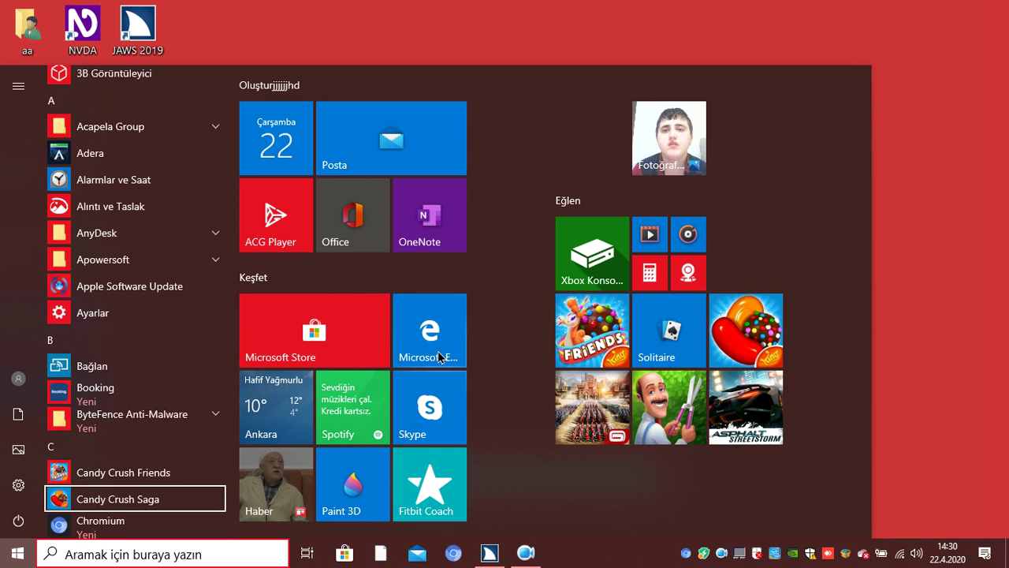
key(Down)
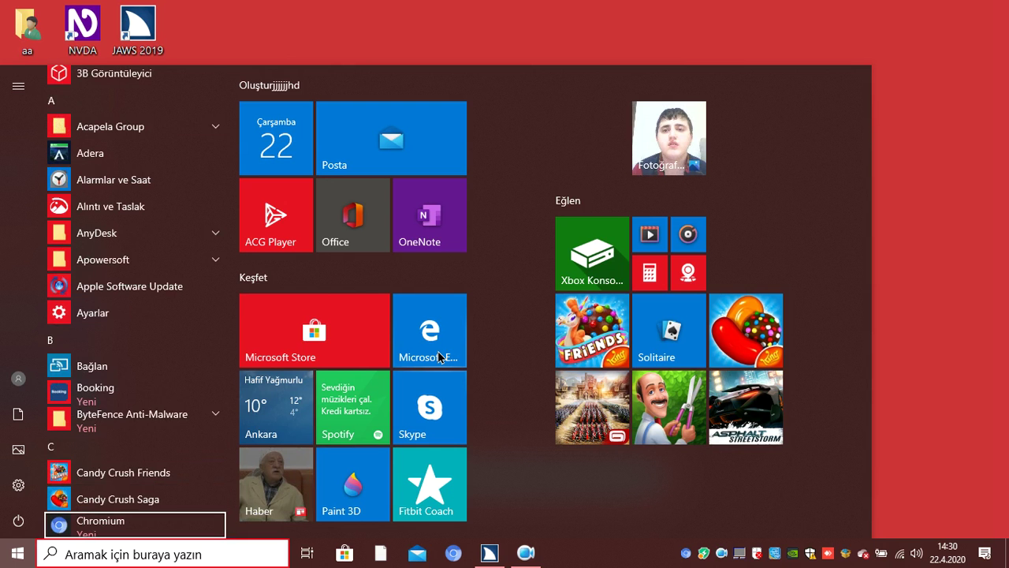
key(Down)
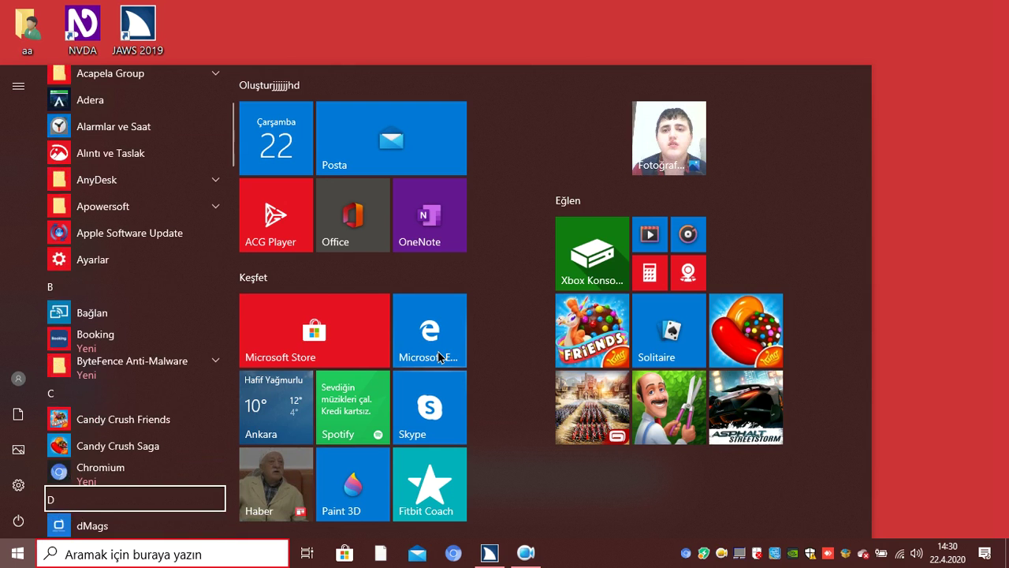
key(Down)
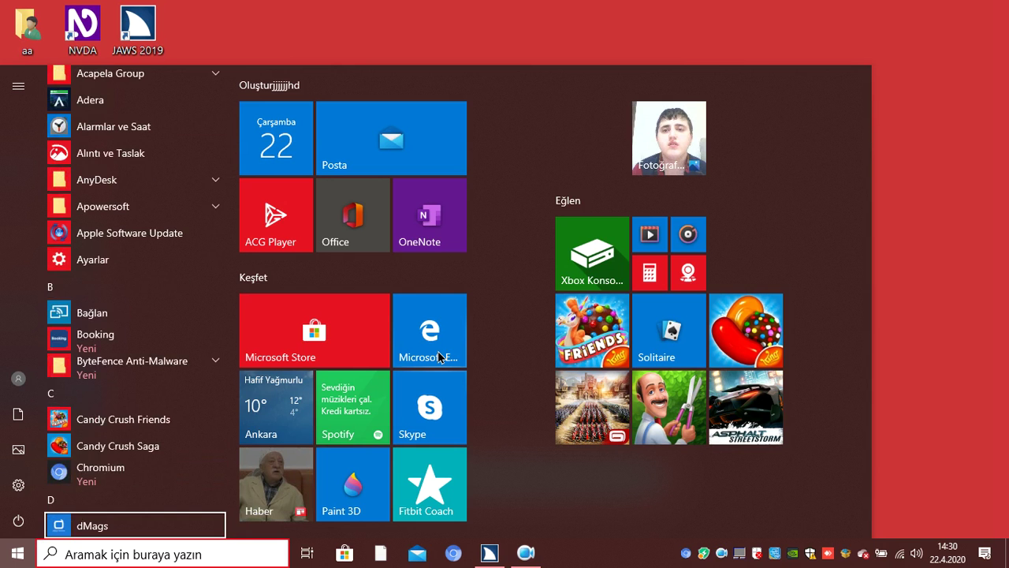
key(Down)
key(Down)
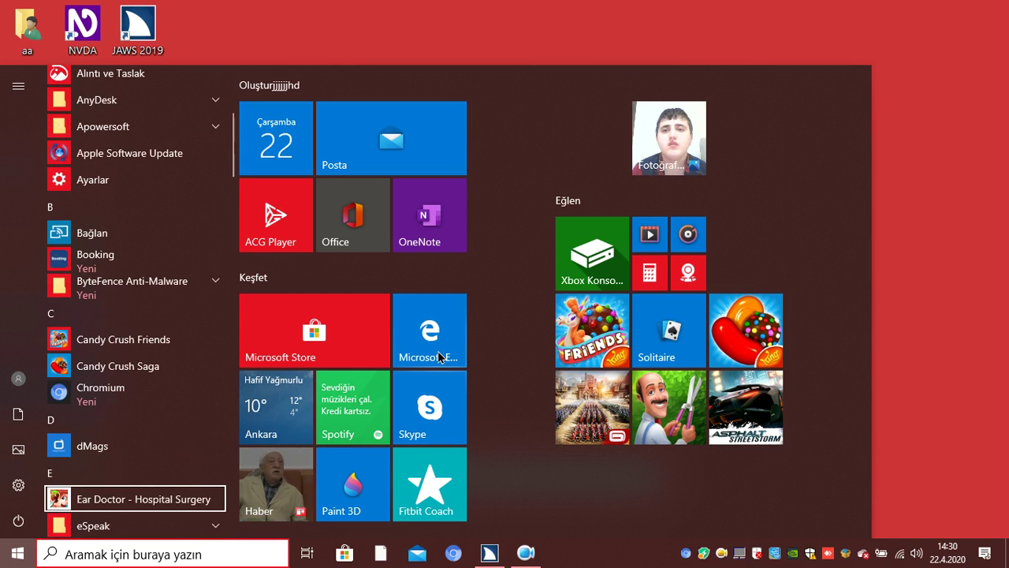
key(Down)
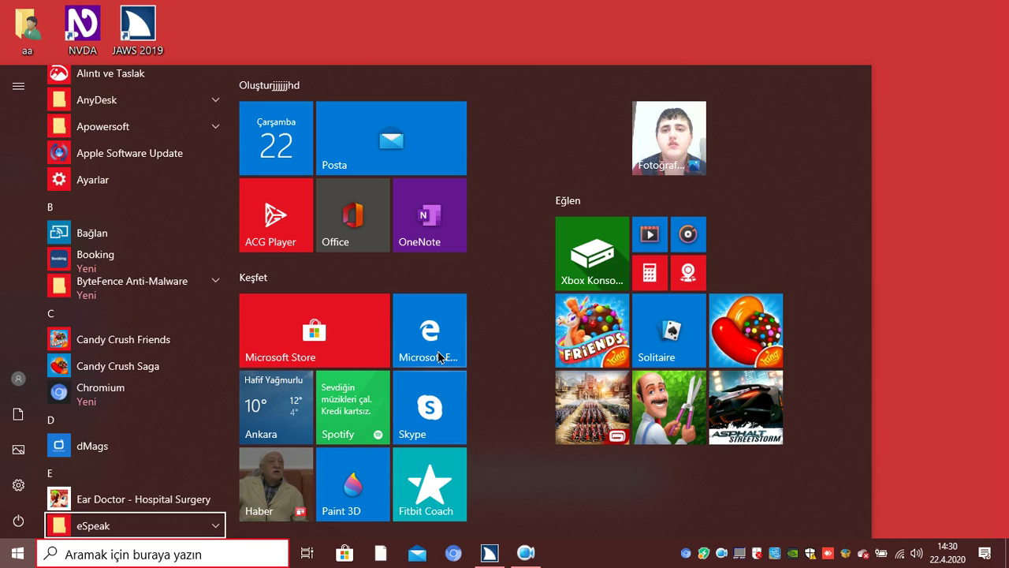
key(Down)
key(Down)
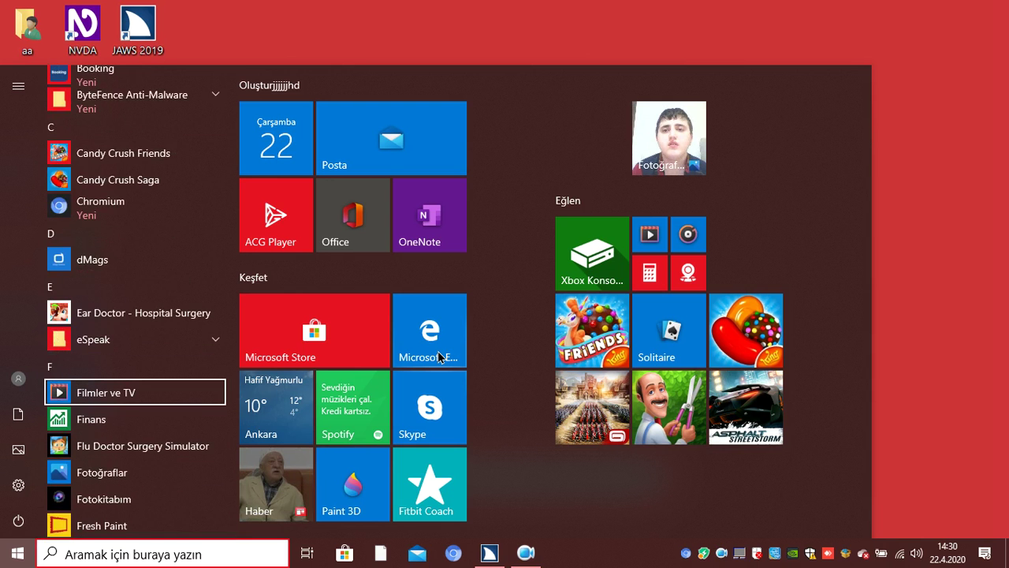
key(Escape)
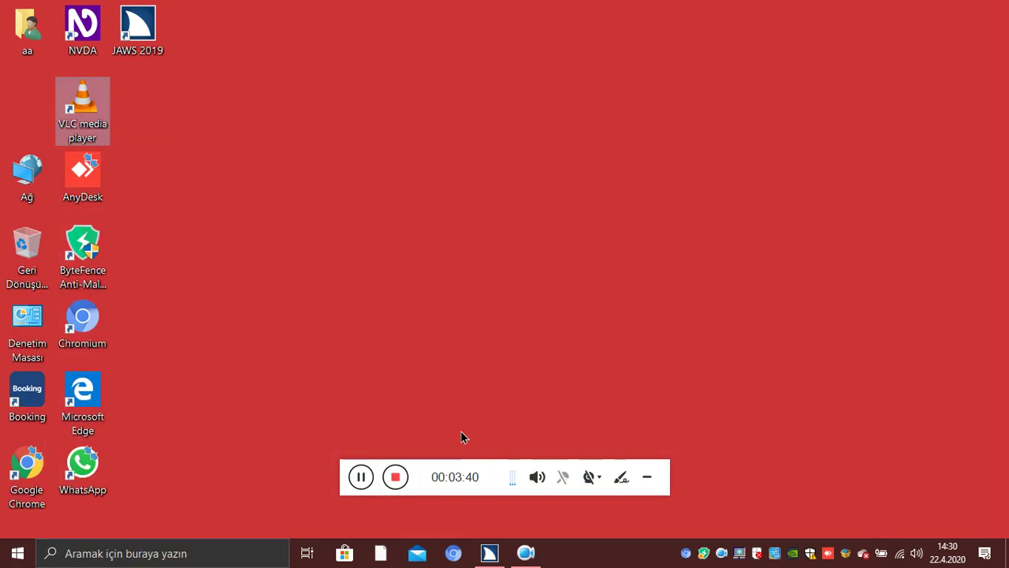